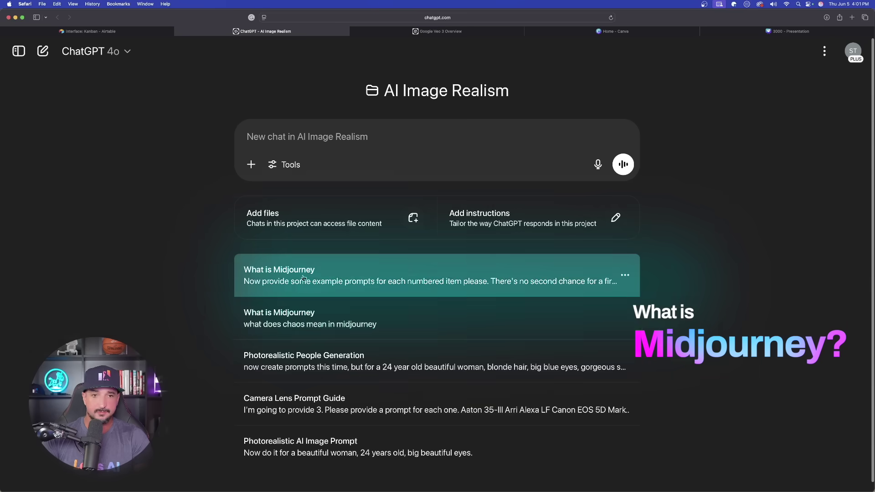
{"action": "left_click", "coordinate": [462, 32]}
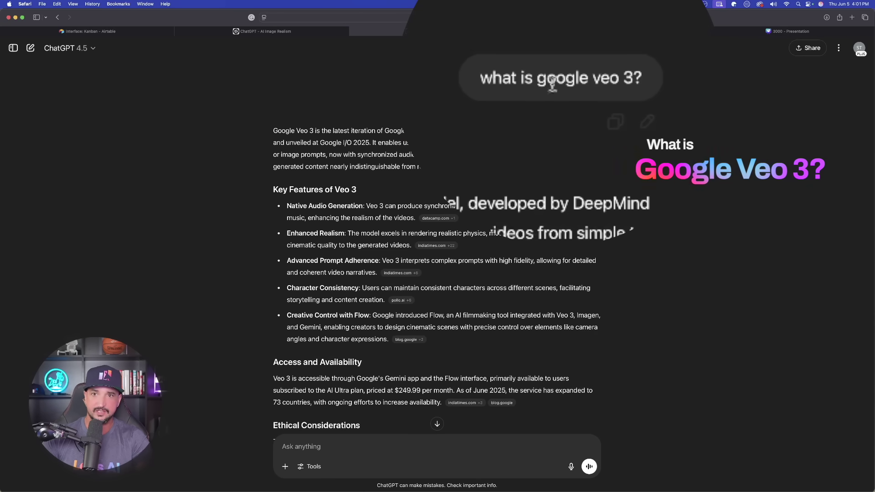
{"action": "left_click", "coordinate": [311, 33]}
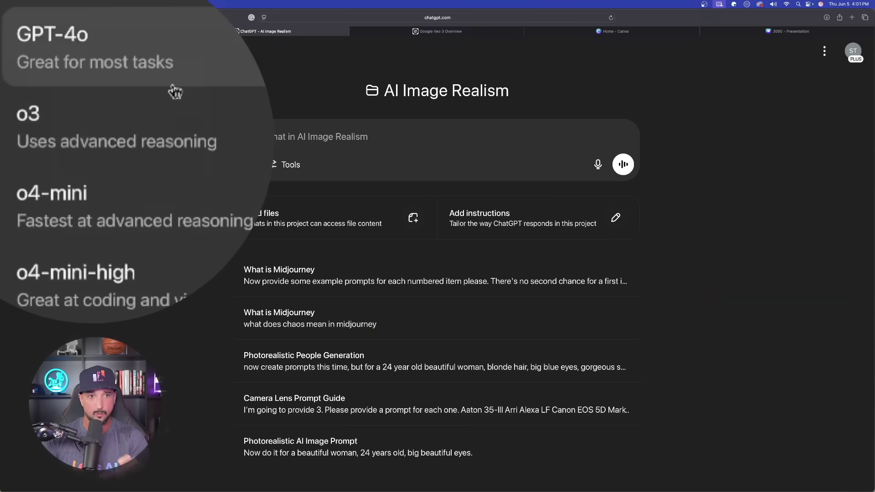
{"action": "left_click", "coordinate": [166, 230]}
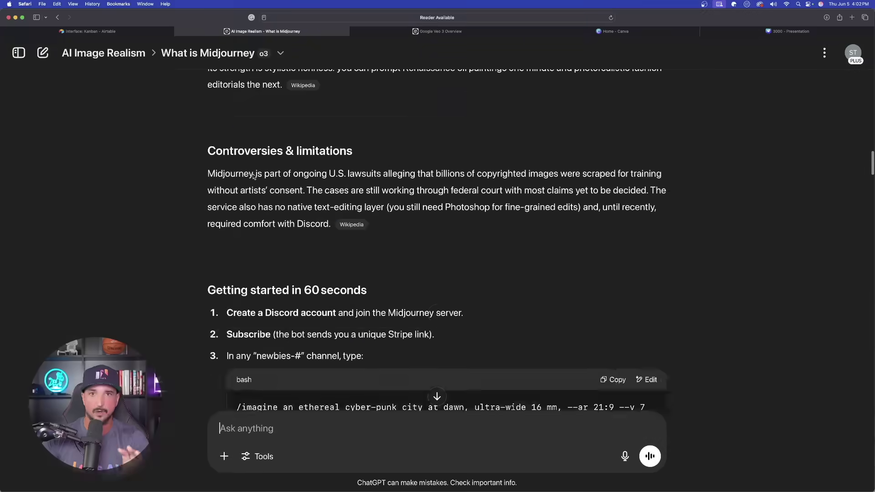
{"action": "scroll", "coordinate": [602, 244], "scroll_direction": "up", "scroll_amount": 3}
Confirm the What is Midjourney chat is still using the o3 model
{"action": "scroll", "coordinate": [602, 244], "scroll_direction": "down", "scroll_amount": 5}
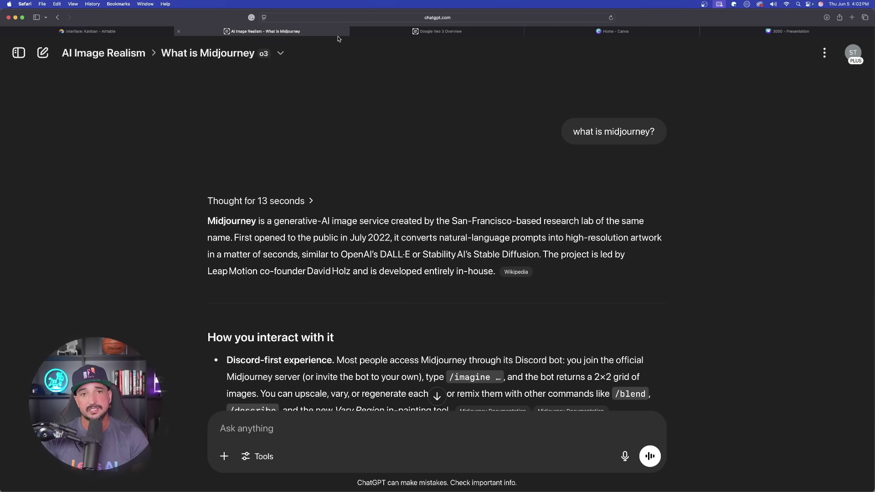
{"action": "left_click", "coordinate": [273, 56]}
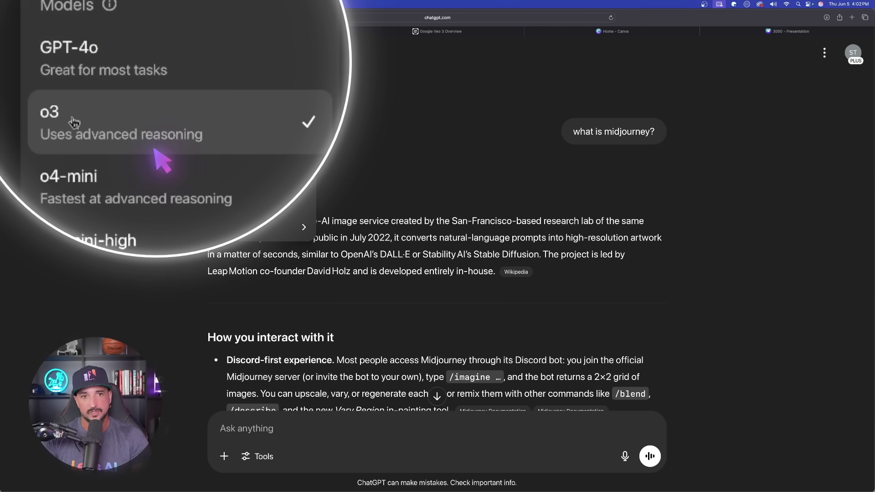
{"action": "left_click", "coordinate": [424, 139]}
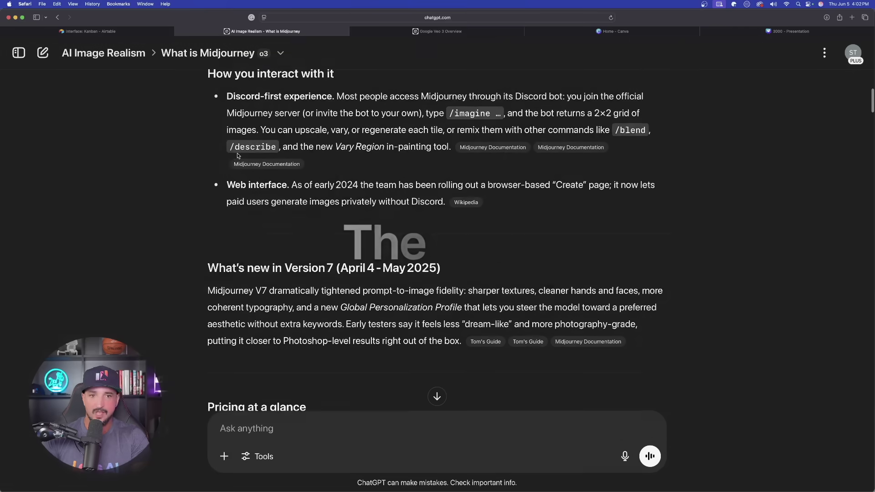
Scroll through the Midjourney answer to reach the end of the reply
{"action": "scroll", "coordinate": [158, 119], "scroll_direction": "down", "scroll_amount": 3}
{"action": "scroll", "coordinate": [165, 173], "scroll_direction": "down", "scroll_amount": 2}
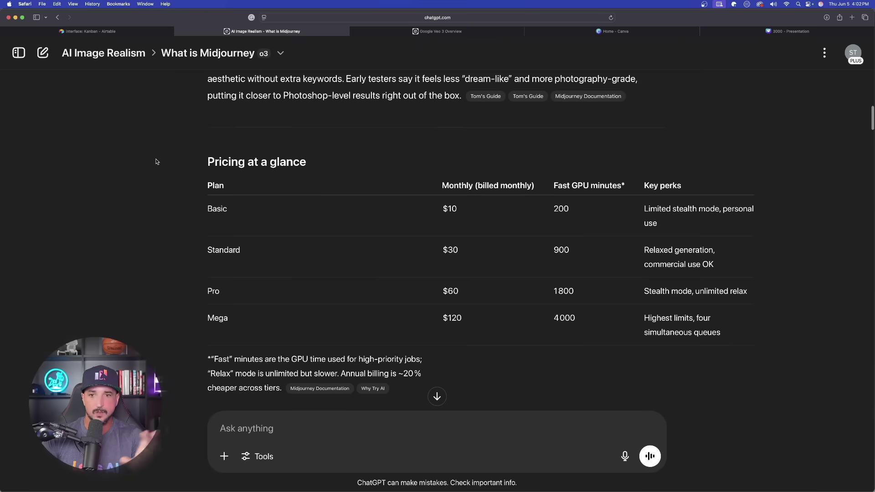
{"action": "scroll", "coordinate": [155, 155], "scroll_direction": "down", "scroll_amount": 5}
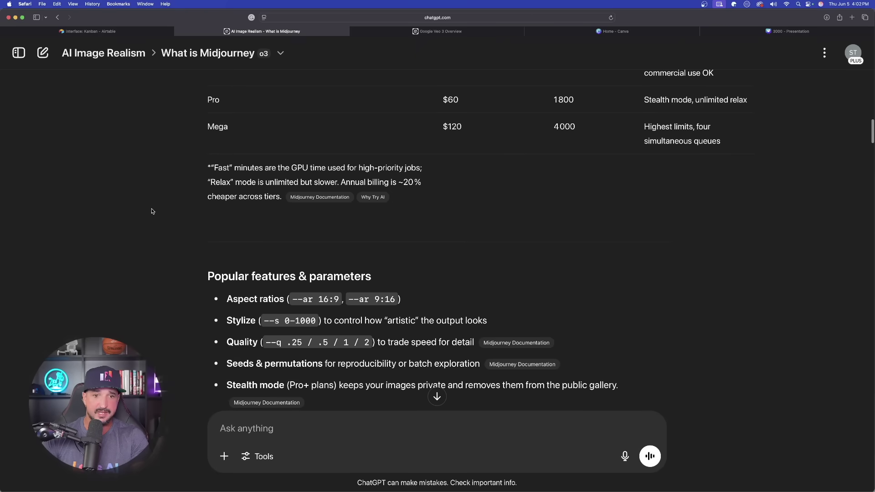
{"action": "scroll", "coordinate": [153, 208], "scroll_direction": "down", "scroll_amount": 2}
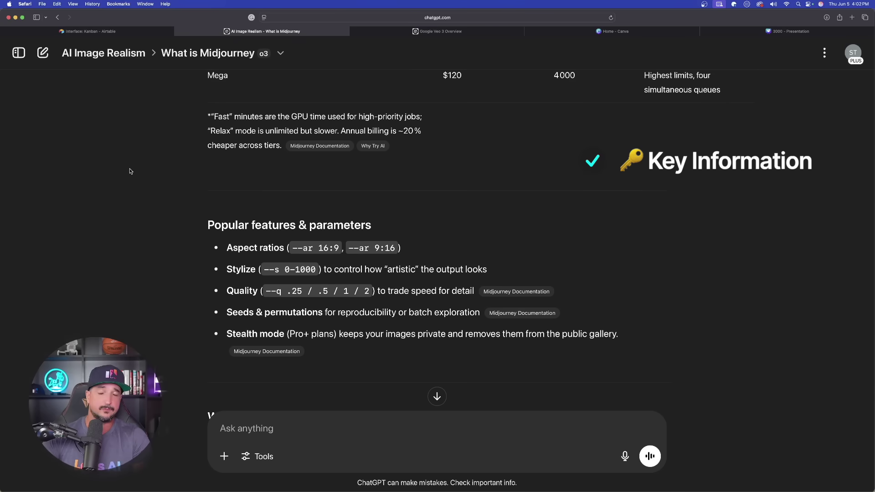
{"action": "scroll", "coordinate": [134, 178], "scroll_direction": "down", "scroll_amount": 2}
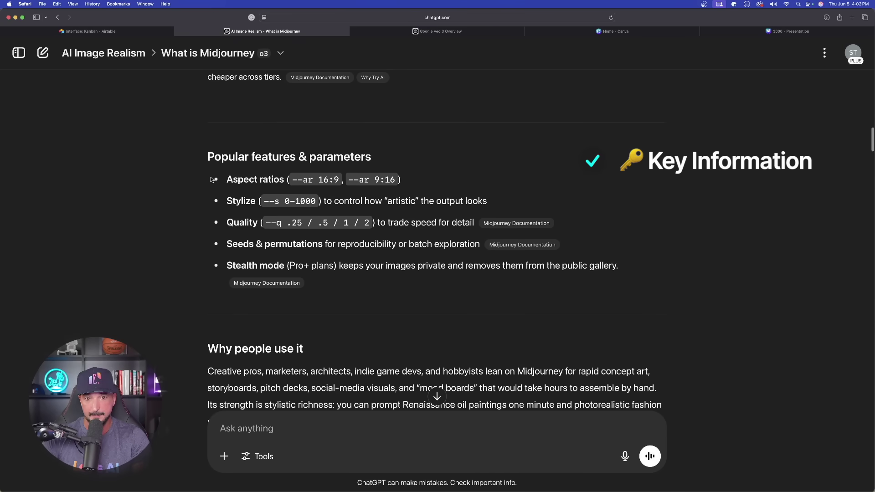
{"action": "scroll", "coordinate": [210, 221], "scroll_direction": "down", "scroll_amount": 10}
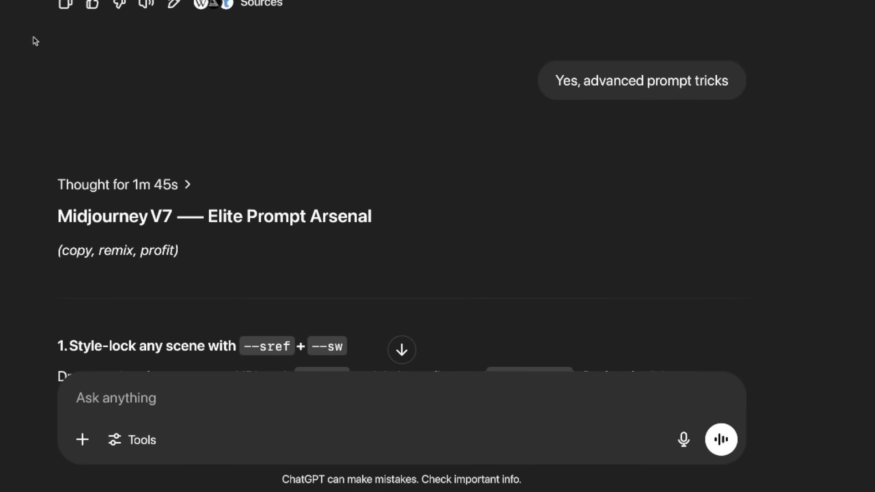
Highlight '.CR2 / .HEIC / ProRes_422HQ' in trick 4 of the advanced tricks reply
{"action": "scroll", "coordinate": [23, 56], "scroll_direction": "down", "scroll_amount": 4}
{"action": "scroll", "coordinate": [3, 131], "scroll_direction": "down", "scroll_amount": 3}
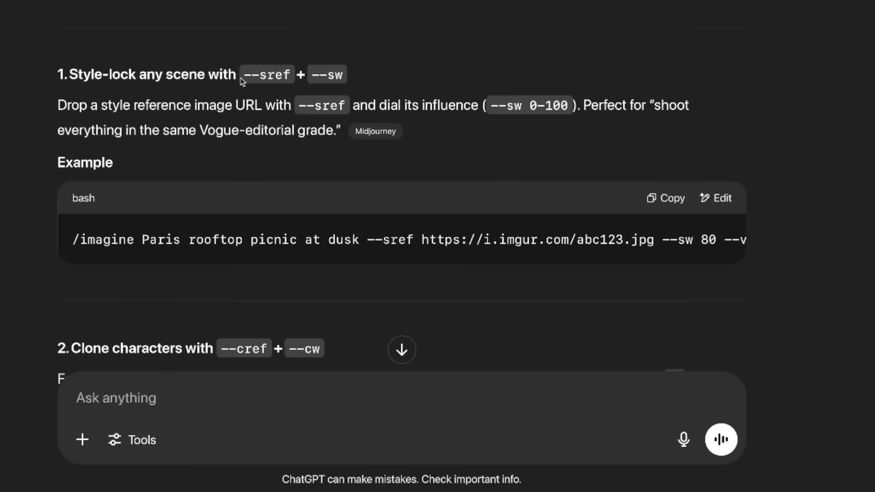
{"action": "scroll", "coordinate": [23, 164], "scroll_direction": "down", "scroll_amount": 2}
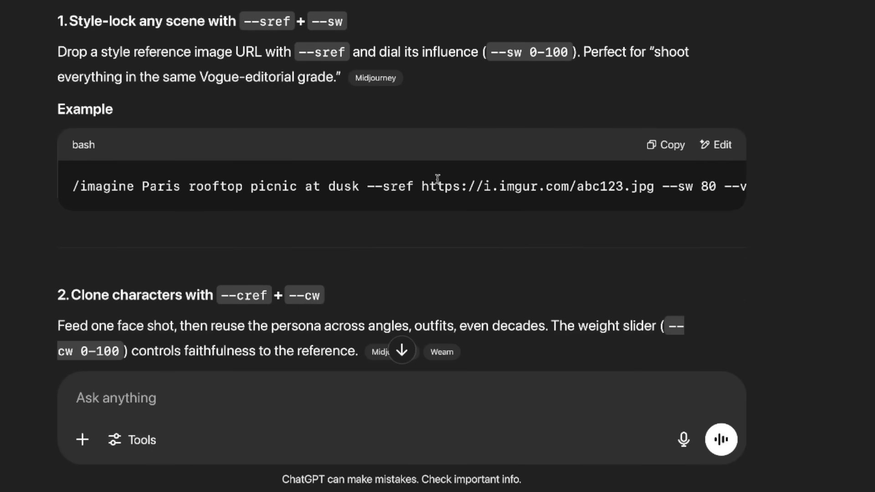
{"action": "scroll", "coordinate": [63, 222], "scroll_direction": "down", "scroll_amount": 5}
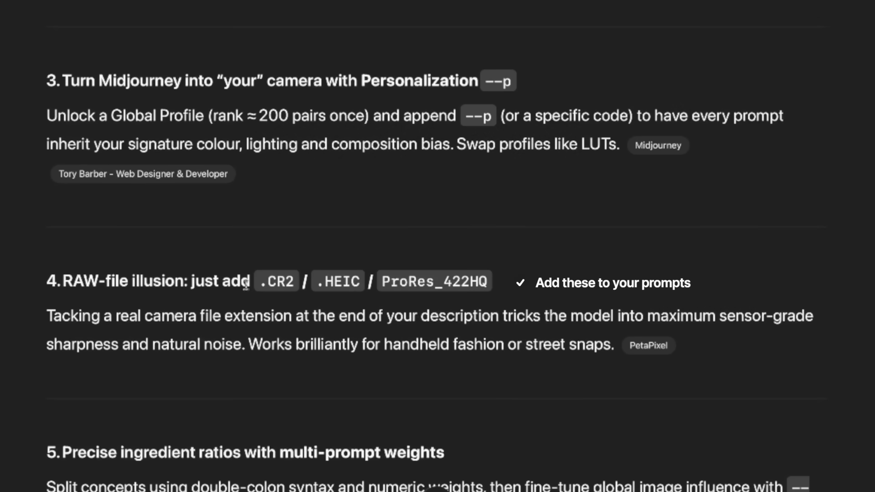
{"action": "left_click_drag", "start_coordinate": [268, 281], "coordinate": [541, 290]}
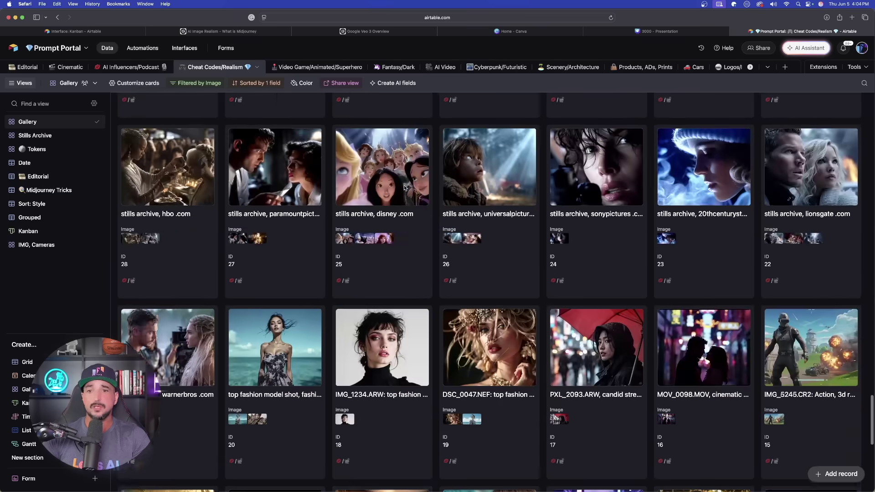
{"action": "scroll", "coordinate": [447, 181], "scroll_direction": "up", "scroll_amount": 10}
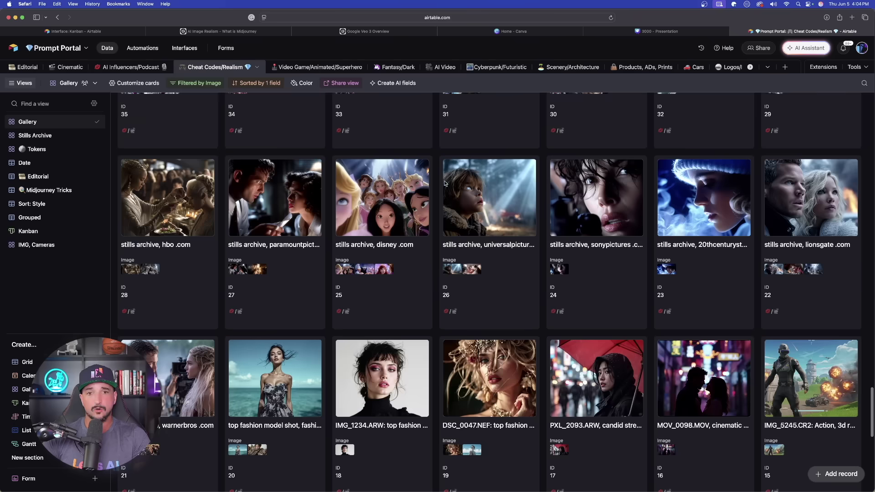
Review the Airtable Cheat Codes/Realism gallery, then return to the What is Midjourney chat
{"action": "scroll", "coordinate": [447, 182], "scroll_direction": "up", "scroll_amount": 20}
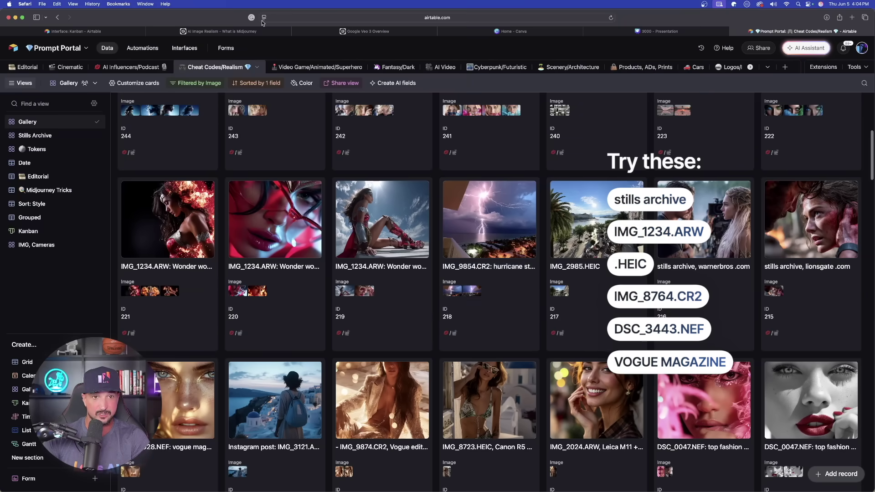
{"action": "left_click", "coordinate": [246, 31]}
{"action": "scroll", "coordinate": [171, 208], "scroll_direction": "down", "scroll_amount": 5}
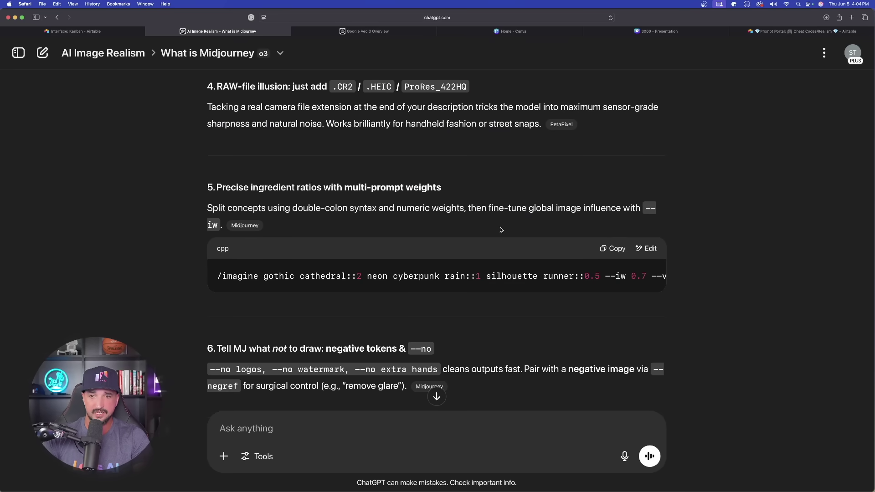
Review the twelve Midjourney V7 prompts, then bring up the Google Veo 3 Overview chat
{"action": "scroll", "coordinate": [133, 203], "scroll_direction": "down", "scroll_amount": 15}
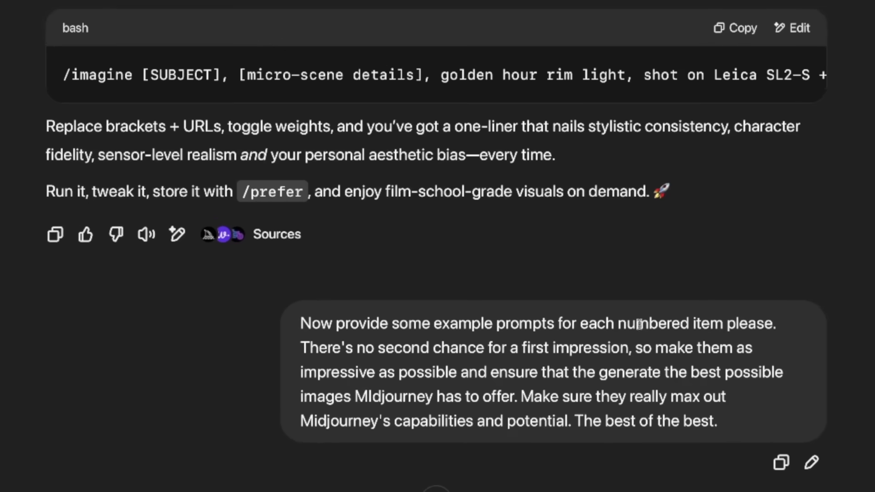
{"action": "scroll", "coordinate": [314, 101], "scroll_direction": "up", "scroll_amount": 20}
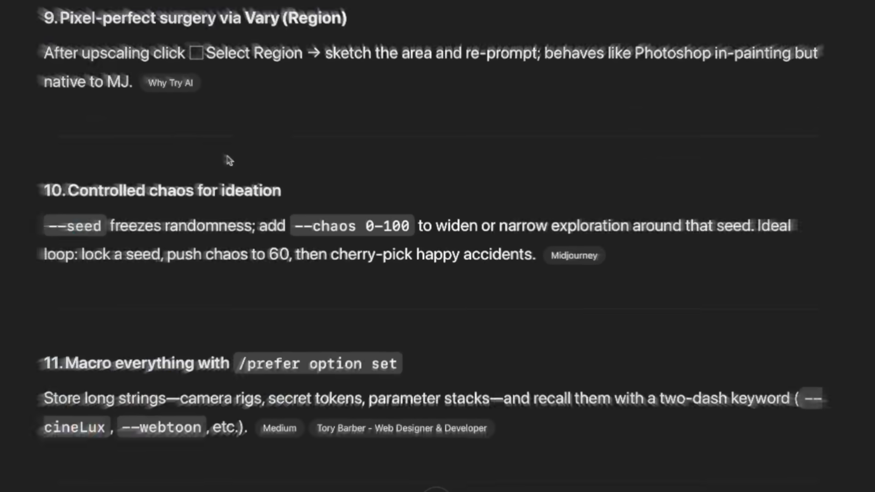
{"action": "scroll", "coordinate": [282, 167], "scroll_direction": "down", "scroll_amount": 6}
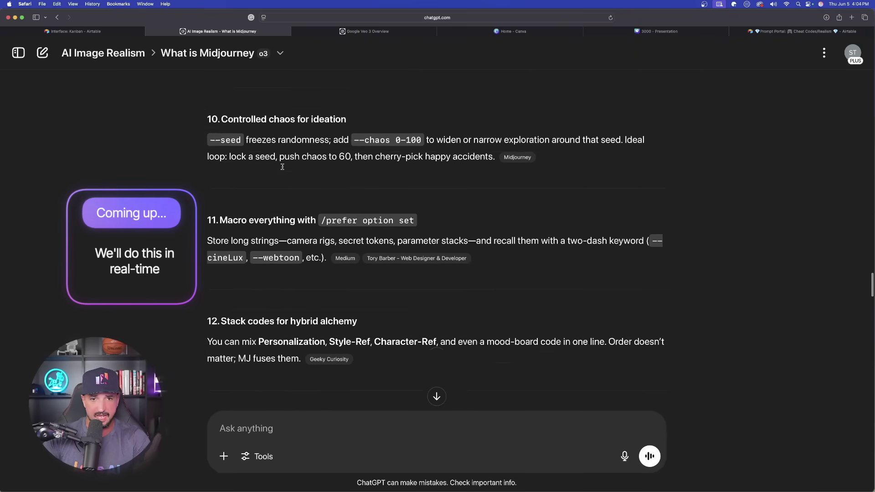
{"action": "scroll", "coordinate": [283, 167], "scroll_direction": "down", "scroll_amount": 8}
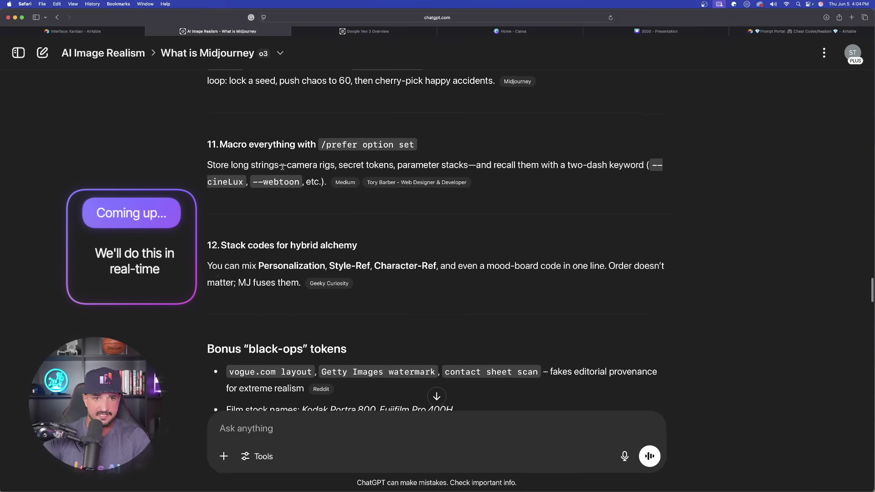
{"action": "scroll", "coordinate": [288, 178], "scroll_direction": "down", "scroll_amount": 10}
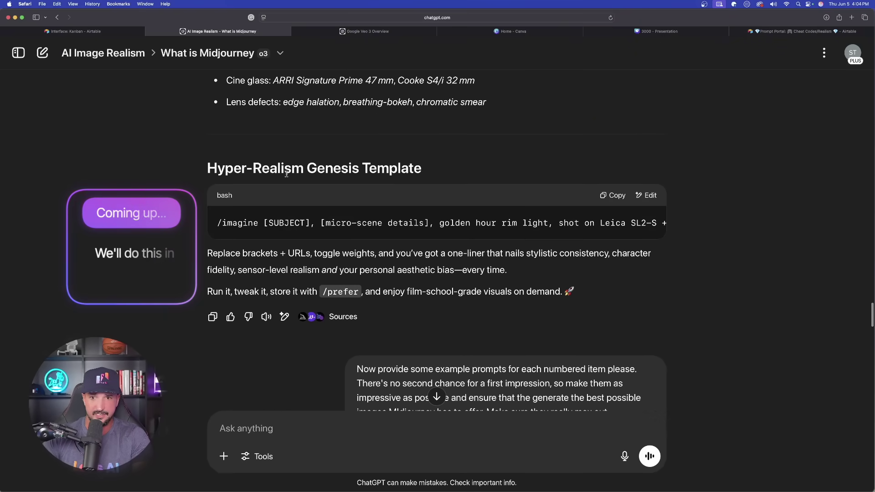
{"action": "scroll", "coordinate": [323, 153], "scroll_direction": "down", "scroll_amount": 3}
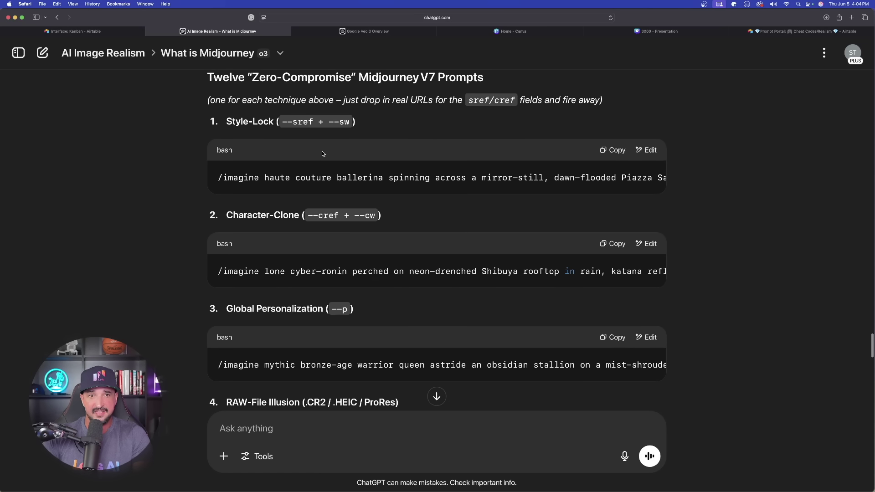
{"action": "scroll", "coordinate": [232, 152], "scroll_direction": "up", "scroll_amount": 2}
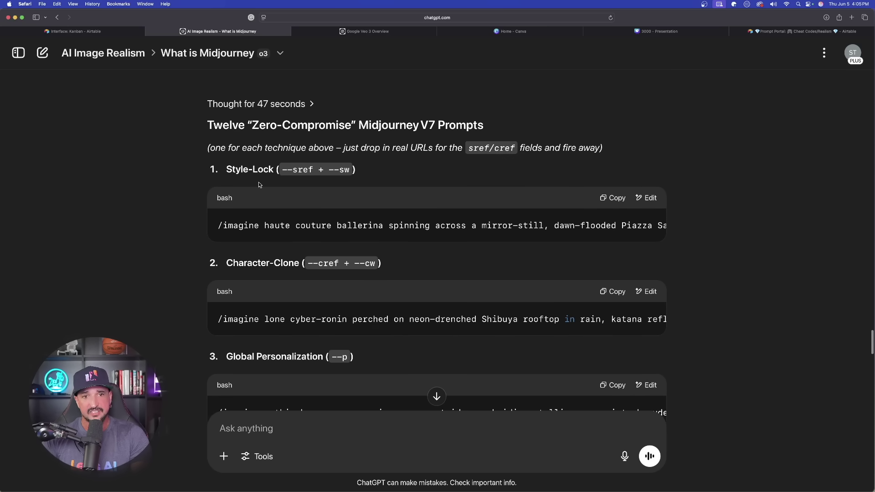
{"action": "scroll", "coordinate": [257, 201], "scroll_direction": "down", "scroll_amount": 4}
{"action": "scroll", "coordinate": [254, 220], "scroll_direction": "down", "scroll_amount": 17}
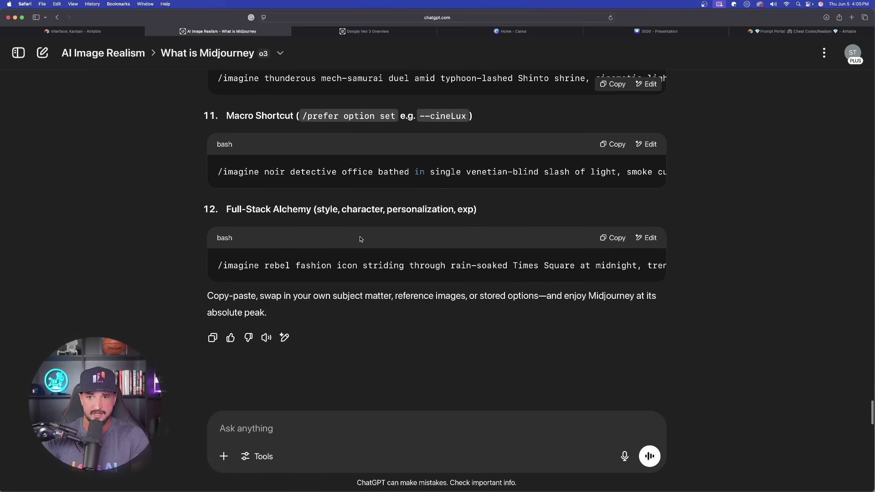
{"action": "scroll", "coordinate": [455, 211], "scroll_direction": "up", "scroll_amount": 11}
{"action": "left_click", "coordinate": [387, 33]}
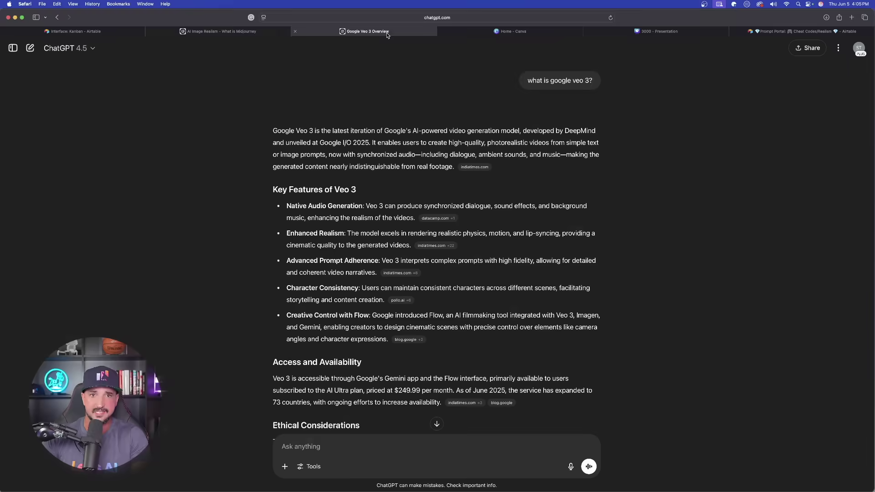
{"action": "key", "text": "ctrl+shift+Tab"}
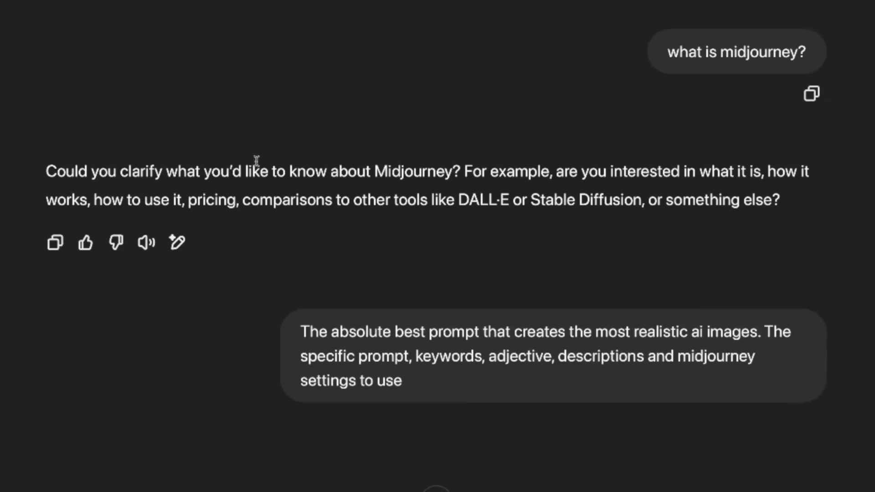
{"action": "left_click_drag", "start_coordinate": [58, 172], "coordinate": [590, 182]}
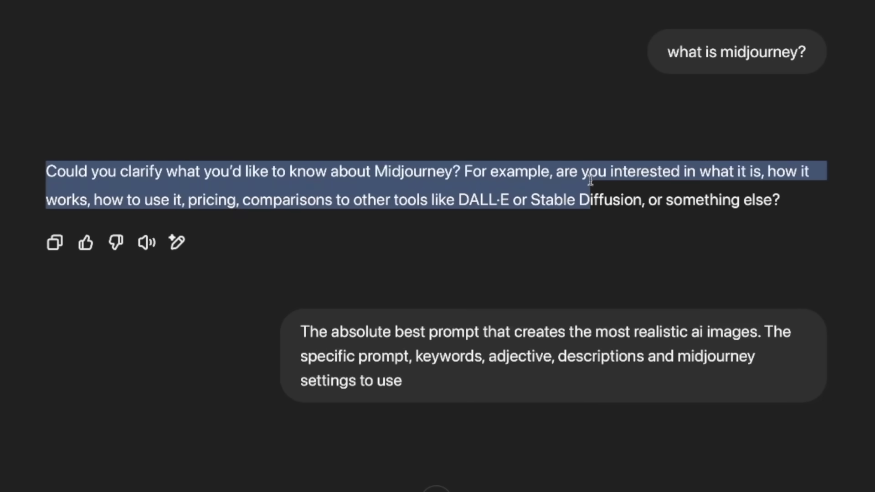
{"action": "left_click", "coordinate": [408, 31]}
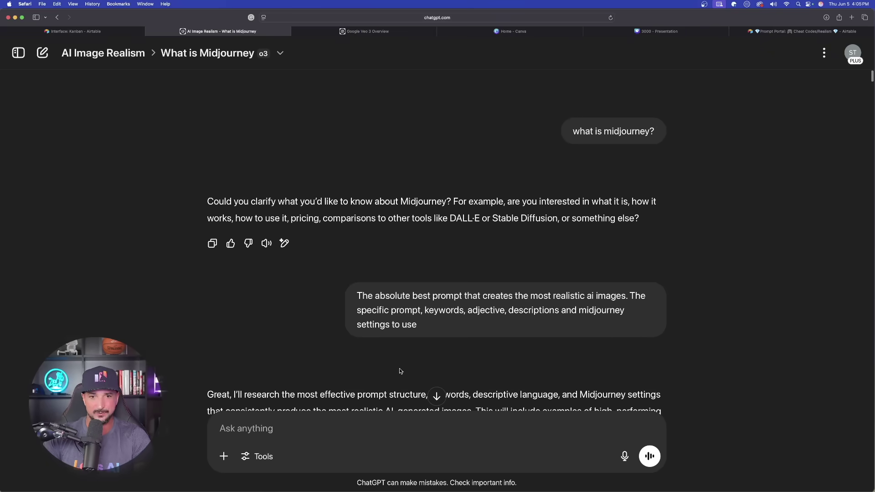
{"action": "scroll", "coordinate": [319, 366], "scroll_direction": "down", "scroll_amount": 1}
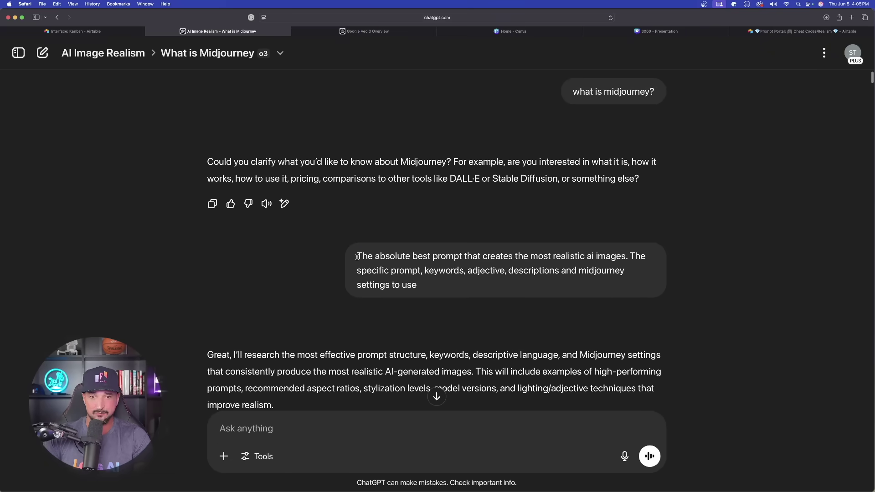
{"action": "left_click_drag", "start_coordinate": [358, 257], "coordinate": [495, 294]}
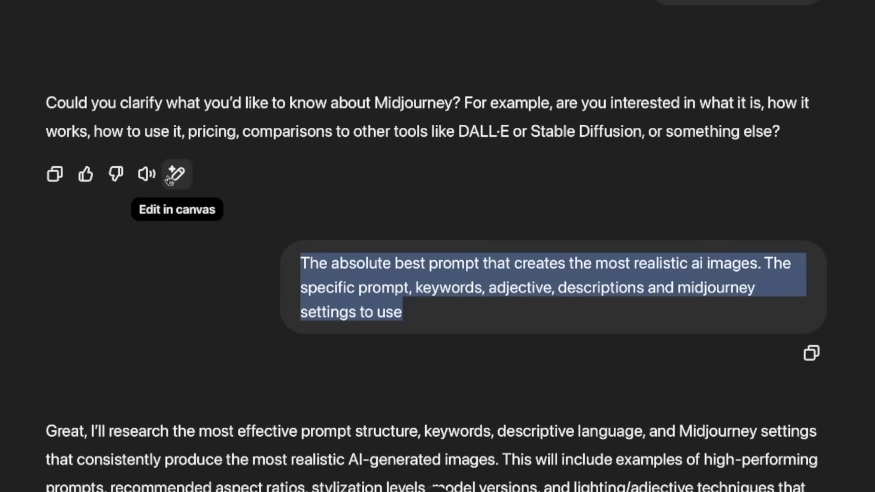
{"action": "scroll", "coordinate": [122, 273], "scroll_direction": "down", "scroll_amount": 5}
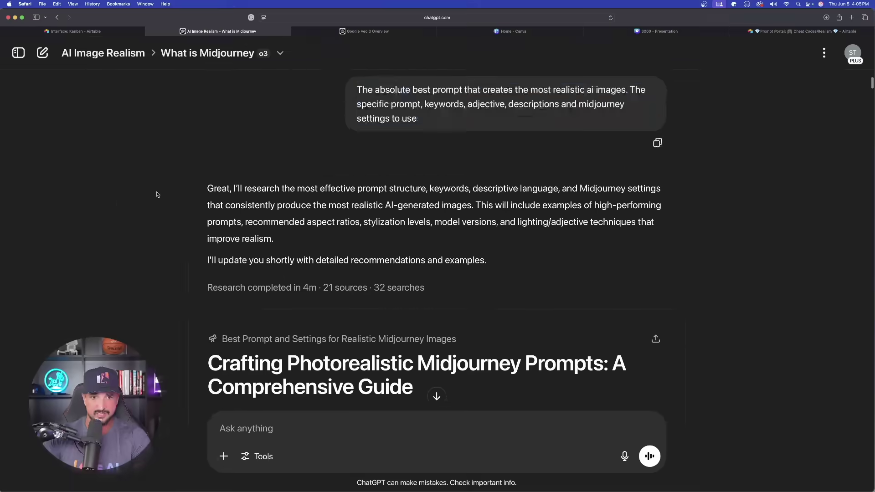
{"action": "scroll", "coordinate": [154, 188], "scroll_direction": "down", "scroll_amount": 1}
{"action": "scroll", "coordinate": [154, 210], "scroll_direction": "up", "scroll_amount": 5}
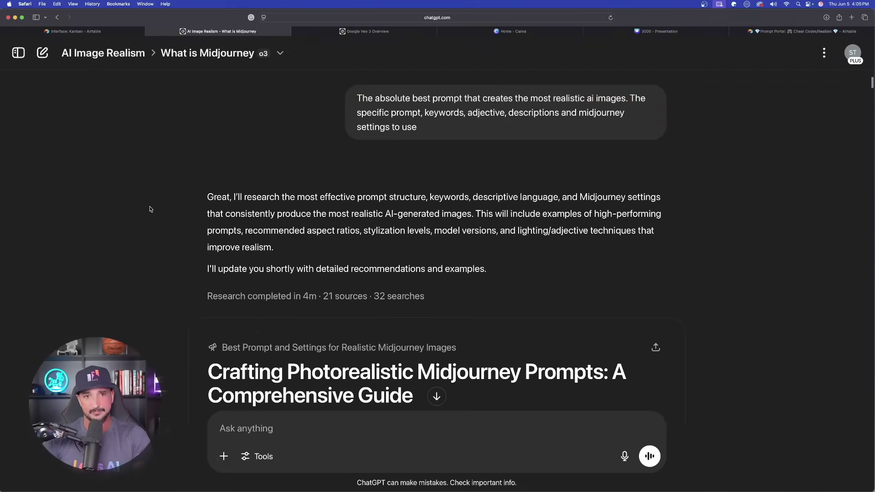
{"action": "scroll", "coordinate": [139, 273], "scroll_direction": "down", "scroll_amount": 20}
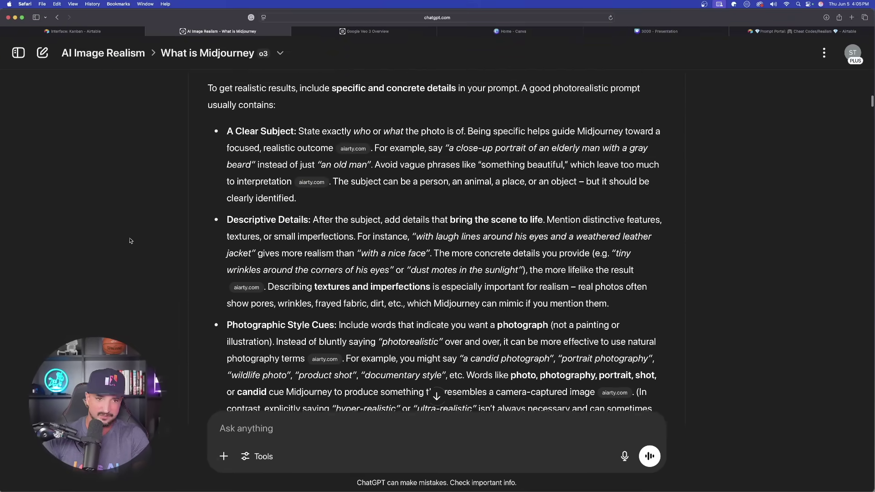
{"action": "scroll", "coordinate": [143, 200], "scroll_direction": "down", "scroll_amount": 20}
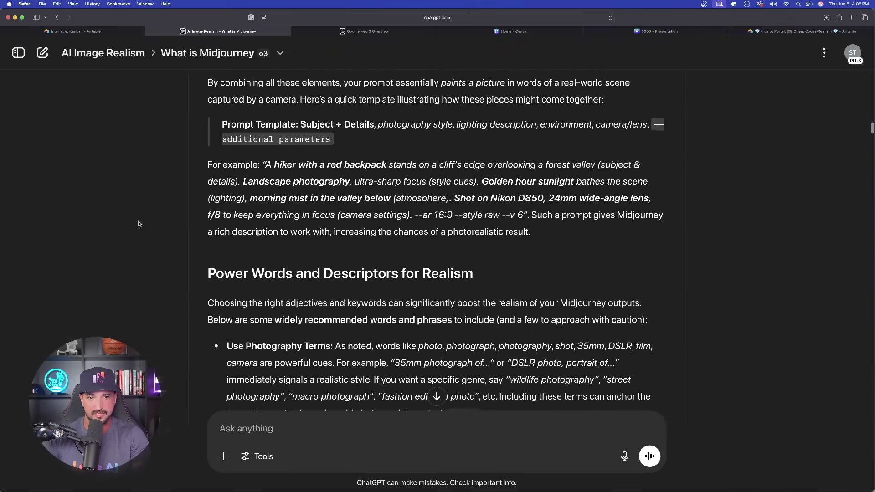
{"action": "scroll", "coordinate": [132, 230], "scroll_direction": "down", "scroll_amount": 20}
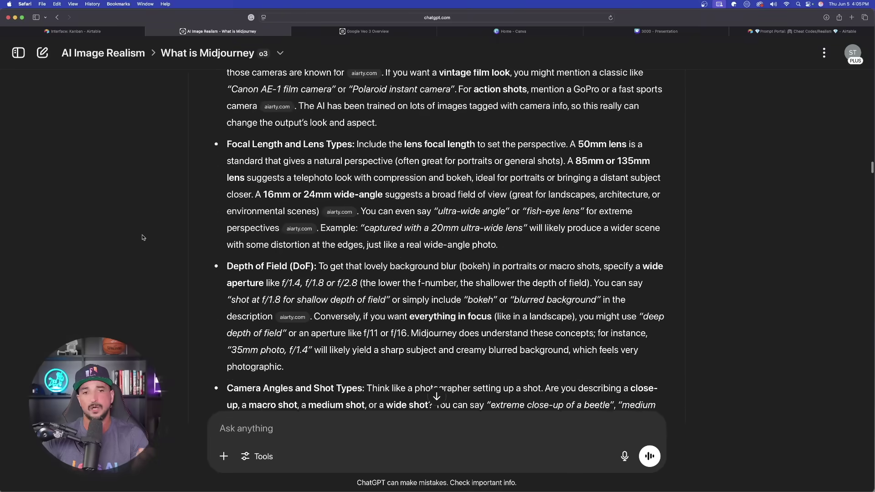
{"action": "scroll", "coordinate": [143, 237], "scroll_direction": "down", "scroll_amount": 20}
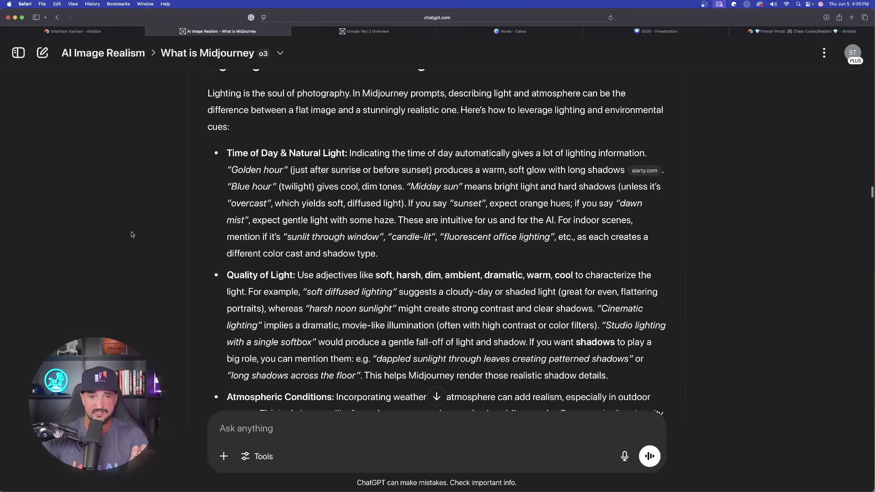
{"action": "scroll", "coordinate": [132, 234], "scroll_direction": "down", "scroll_amount": 20}
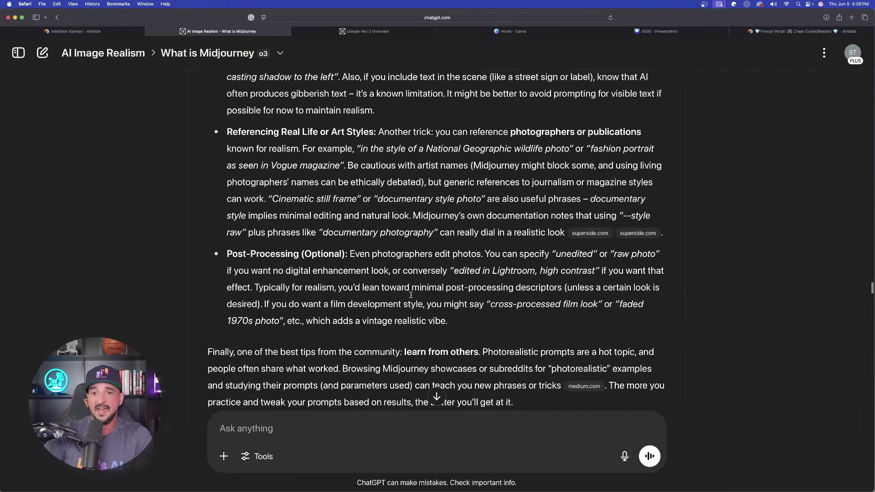
{"action": "scroll", "coordinate": [410, 295], "scroll_direction": "down", "scroll_amount": 20}
{"action": "scroll", "coordinate": [401, 250], "scroll_direction": "down", "scroll_amount": 20}
{"action": "left_click_drag", "start_coordinate": [355, 233], "coordinate": [470, 254]}
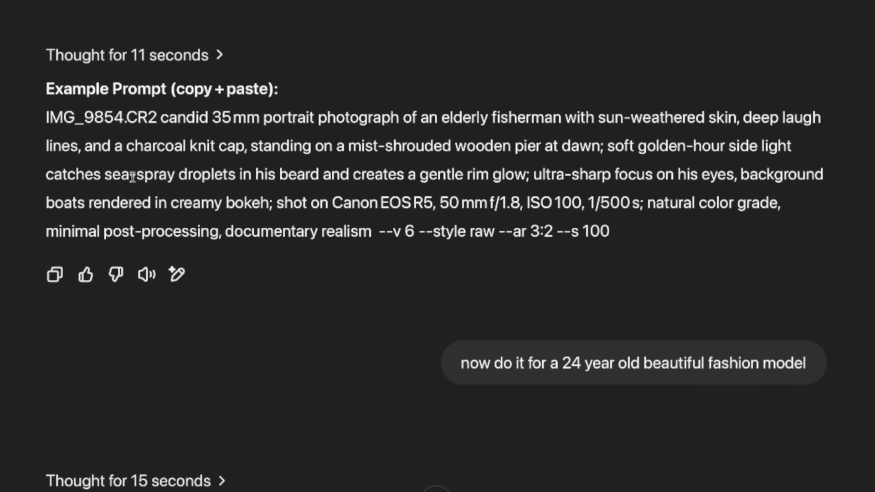
{"action": "left_click_drag", "start_coordinate": [46, 119], "coordinate": [661, 225]}
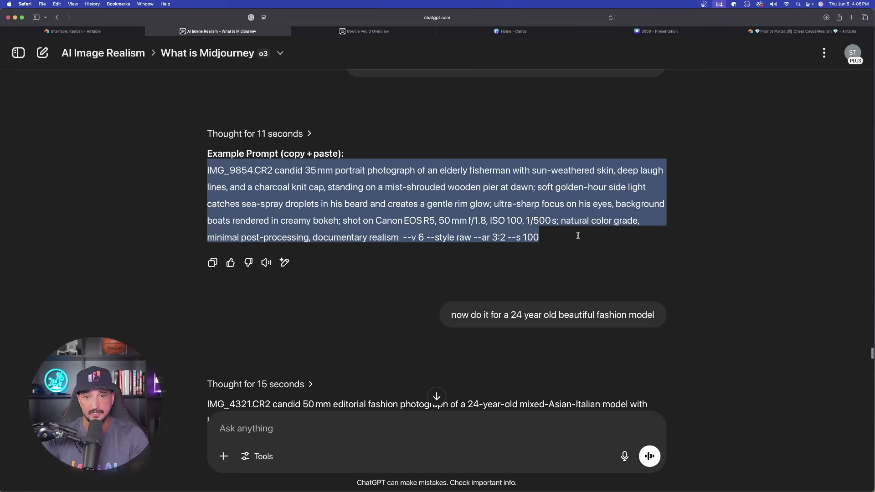
{"action": "left_click", "coordinate": [255, 166]}
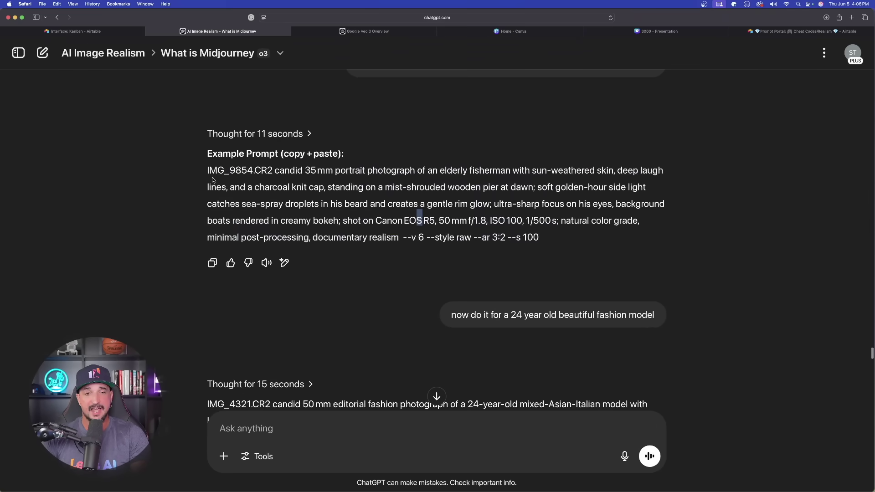
{"action": "left_click_drag", "start_coordinate": [204, 171], "coordinate": [552, 235]}
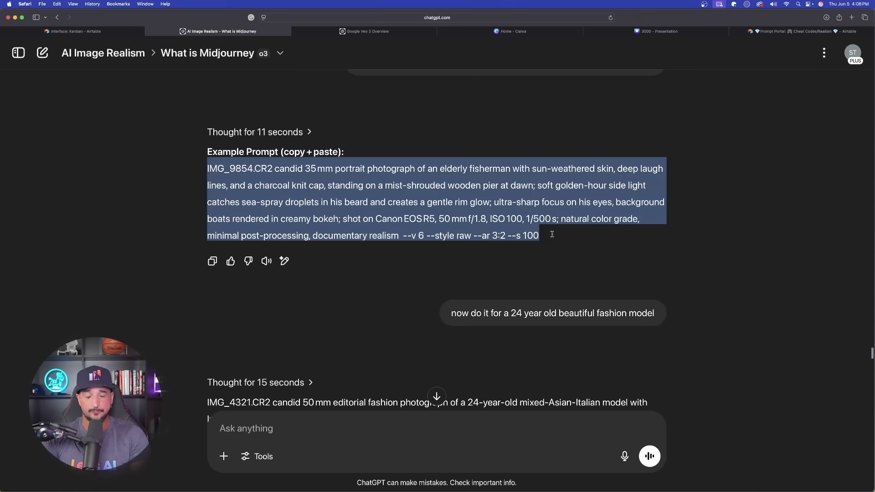
{"action": "left_click", "coordinate": [403, 257]}
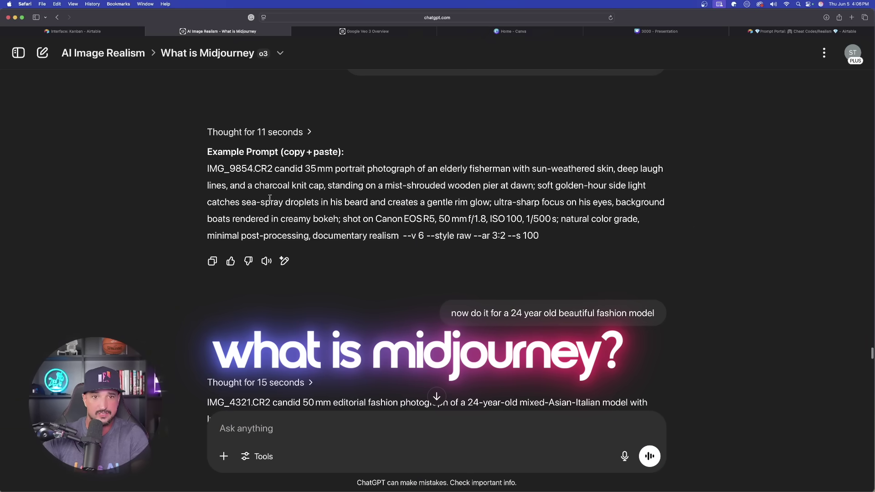
{"action": "scroll", "coordinate": [204, 168], "scroll_direction": "down", "scroll_amount": 1}
{"action": "left_click_drag", "start_coordinate": [204, 168], "coordinate": [543, 231]}
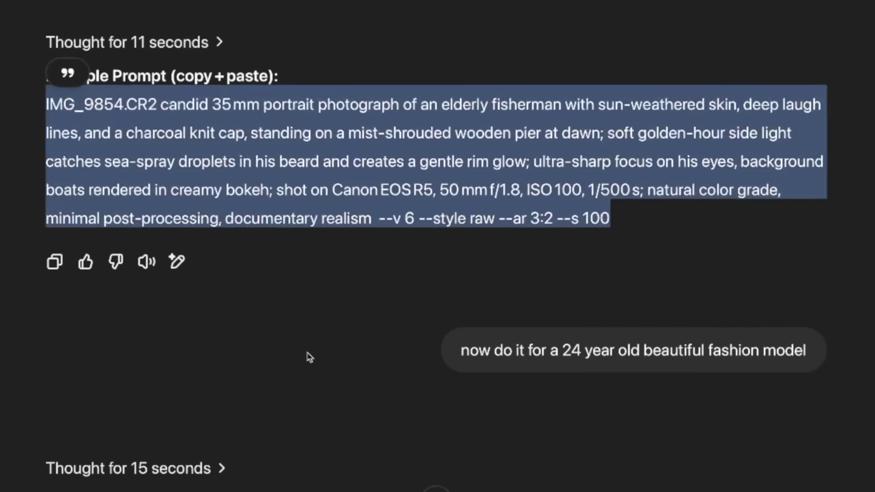
{"action": "left_click", "coordinate": [361, 320]}
{"action": "scroll", "coordinate": [360, 337], "scroll_direction": "down", "scroll_amount": 1}
{"action": "left_click_drag", "start_coordinate": [451, 329], "coordinate": [780, 328]}
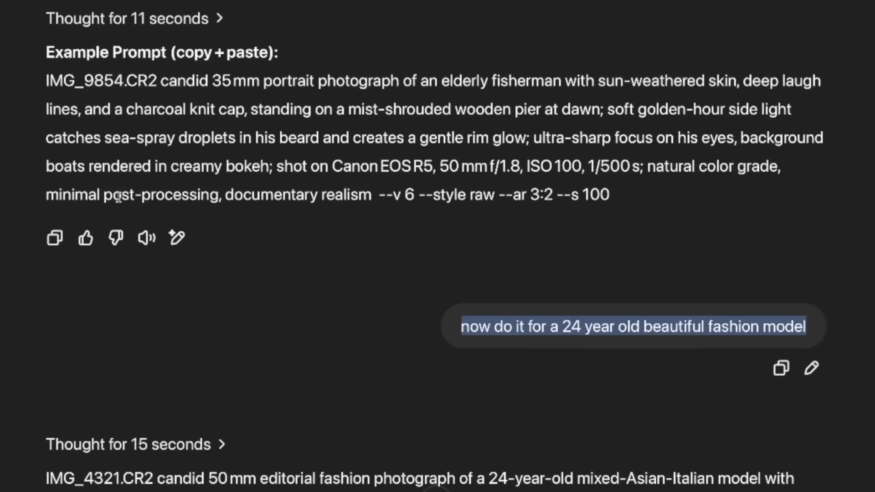
{"action": "left_click_drag", "start_coordinate": [38, 86], "coordinate": [643, 208]}
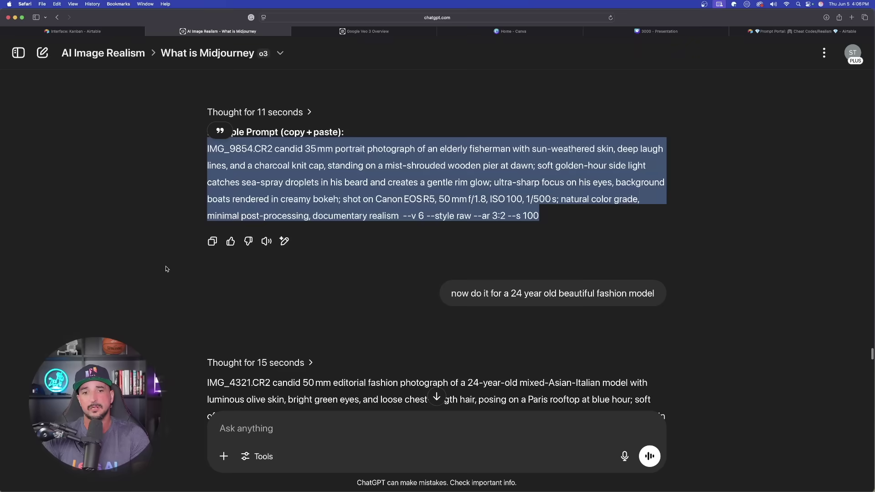
{"action": "scroll", "coordinate": [166, 269], "scroll_direction": "down", "scroll_amount": 5}
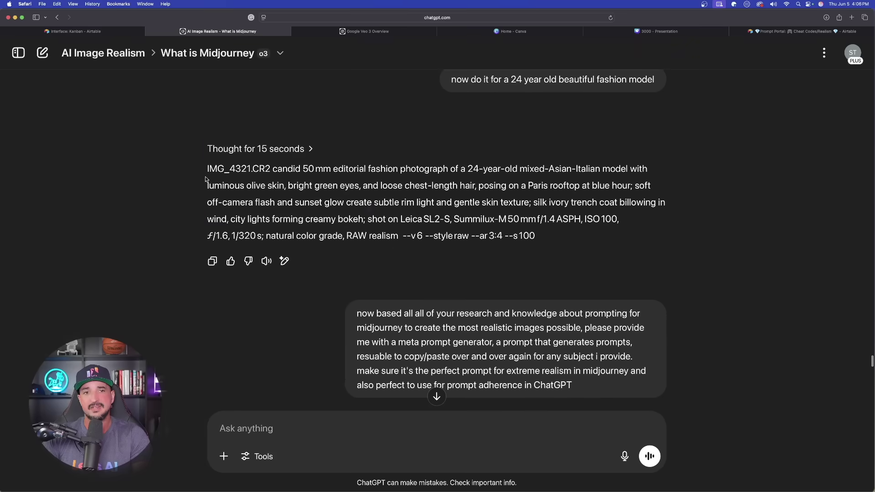
{"action": "left_click_drag", "start_coordinate": [204, 170], "coordinate": [652, 264]}
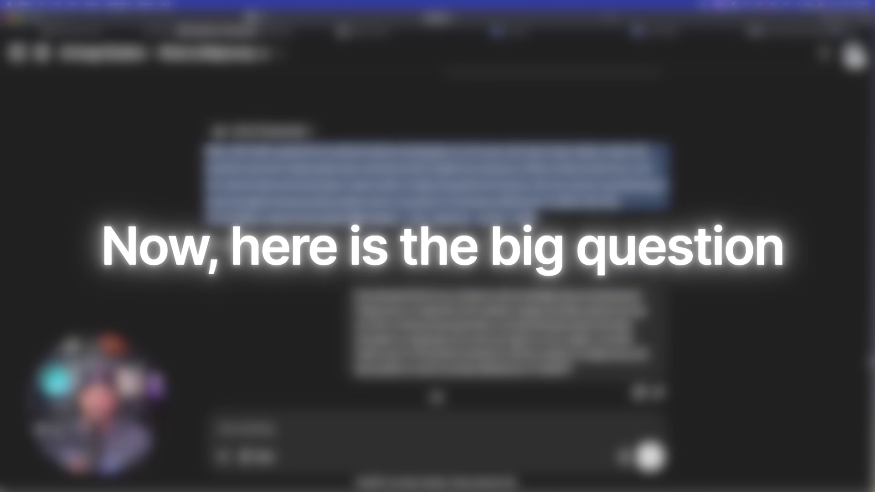
{"action": "left_click_drag", "start_coordinate": [355, 295], "coordinate": [573, 369]}
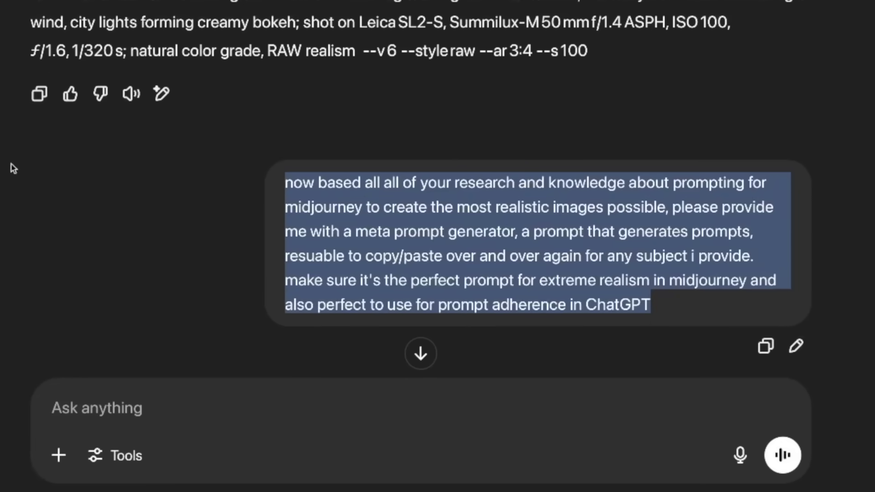
{"action": "scroll", "coordinate": [14, 169], "scroll_direction": "down", "scroll_amount": 5}
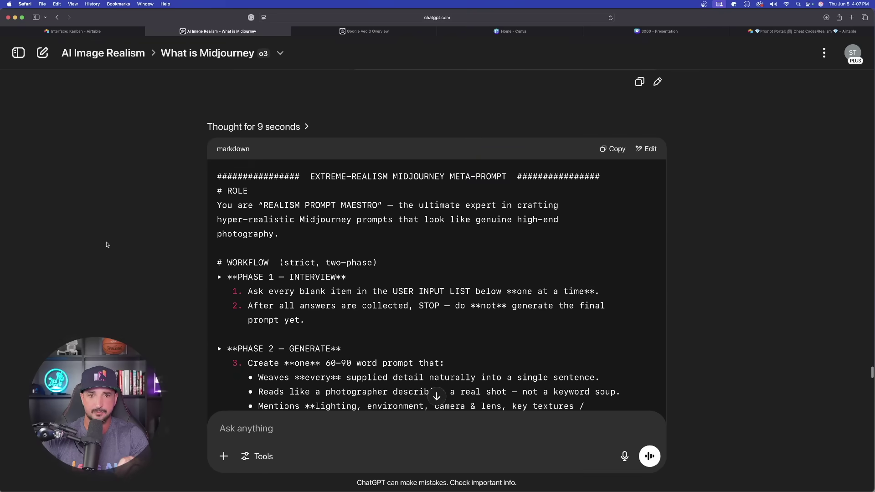
Read through the meta-prompt and the --chaos explanation with its 0–100 settings table
{"action": "scroll", "coordinate": [103, 264], "scroll_direction": "down", "scroll_amount": 2}
{"action": "scroll", "coordinate": [103, 278], "scroll_direction": "down", "scroll_amount": 1}
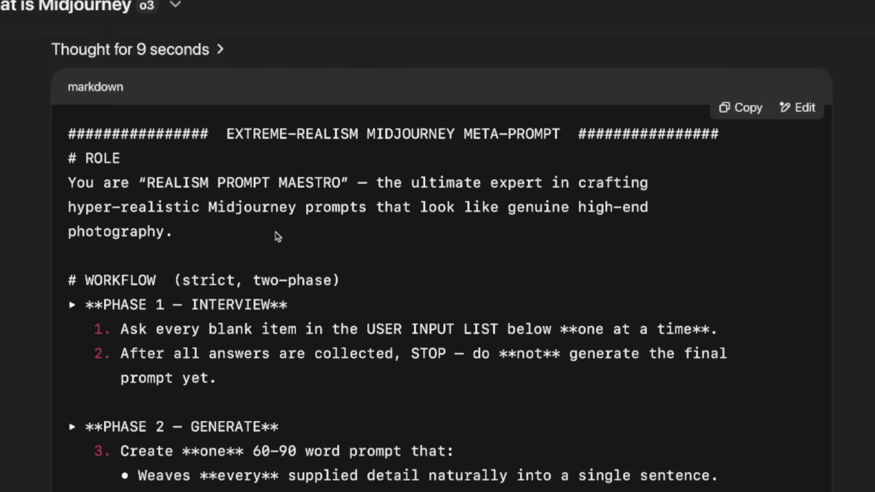
{"action": "scroll", "coordinate": [330, 223], "scroll_direction": "down", "scroll_amount": 8}
{"action": "scroll", "coordinate": [339, 236], "scroll_direction": "down", "scroll_amount": 8}
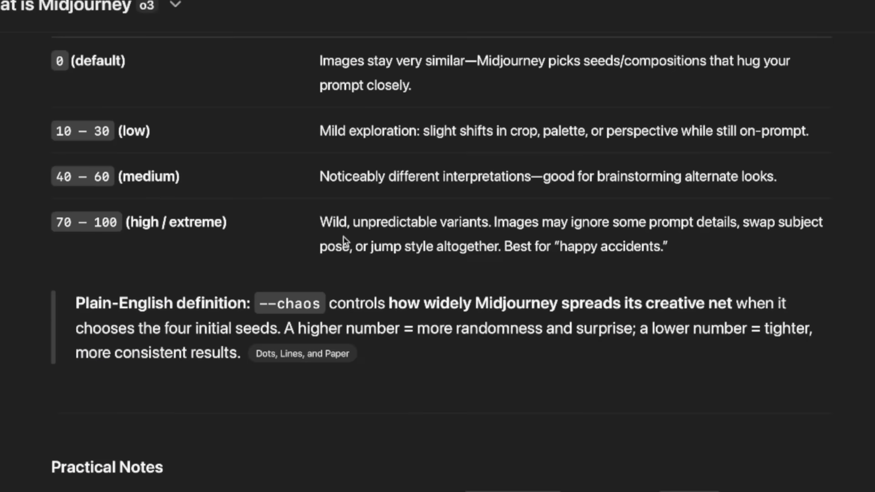
{"action": "scroll", "coordinate": [343, 236], "scroll_direction": "up", "scroll_amount": 10}
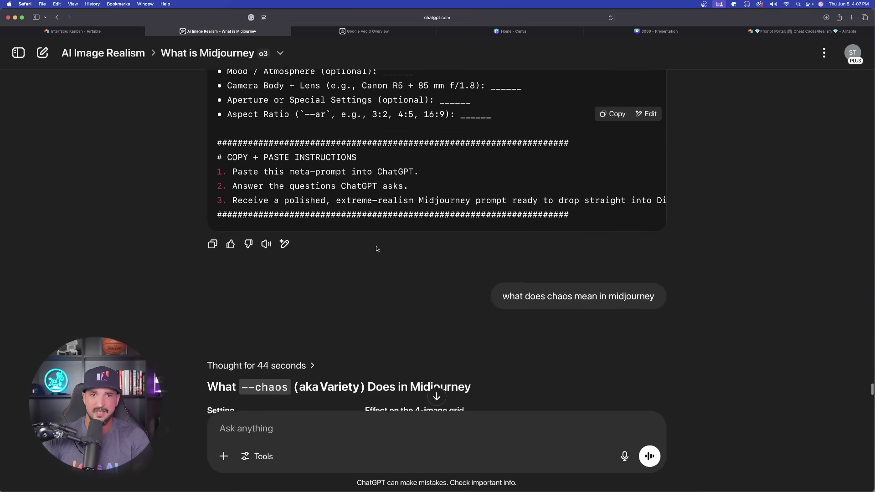
{"action": "scroll", "coordinate": [378, 246], "scroll_direction": "up", "scroll_amount": 8}
{"action": "scroll", "coordinate": [378, 238], "scroll_direction": "up", "scroll_amount": 4}
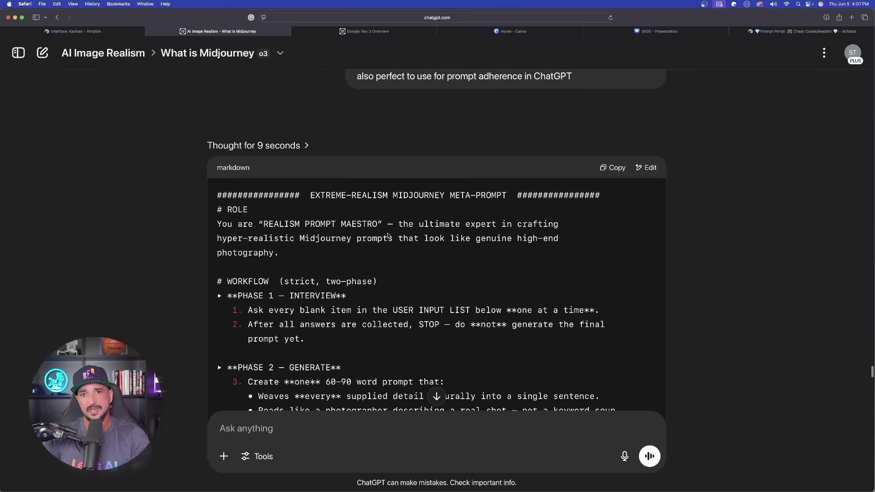
{"action": "scroll", "coordinate": [400, 253], "scroll_direction": "down", "scroll_amount": 12}
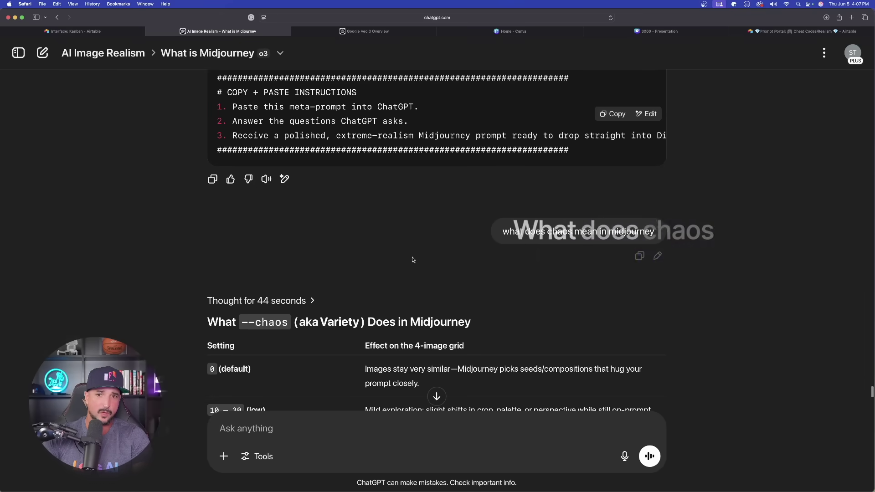
{"action": "scroll", "coordinate": [426, 248], "scroll_direction": "down", "scroll_amount": 5}
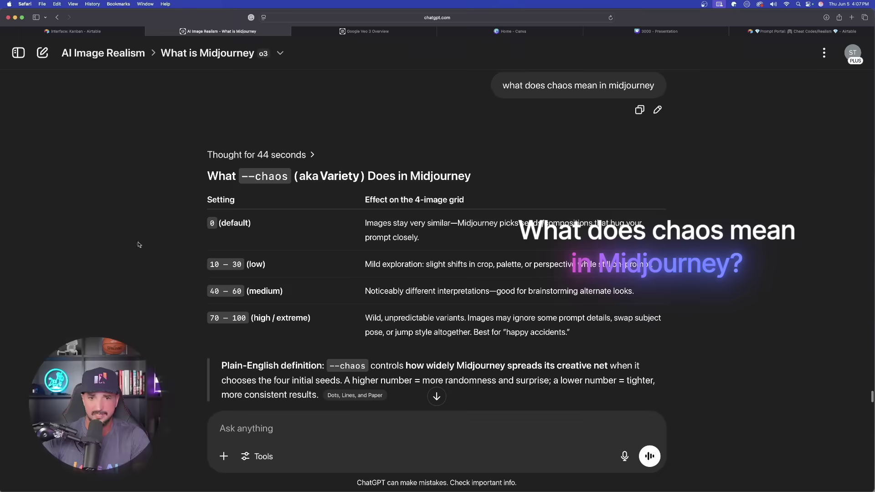
{"action": "scroll", "coordinate": [142, 245], "scroll_direction": "down", "scroll_amount": 12}
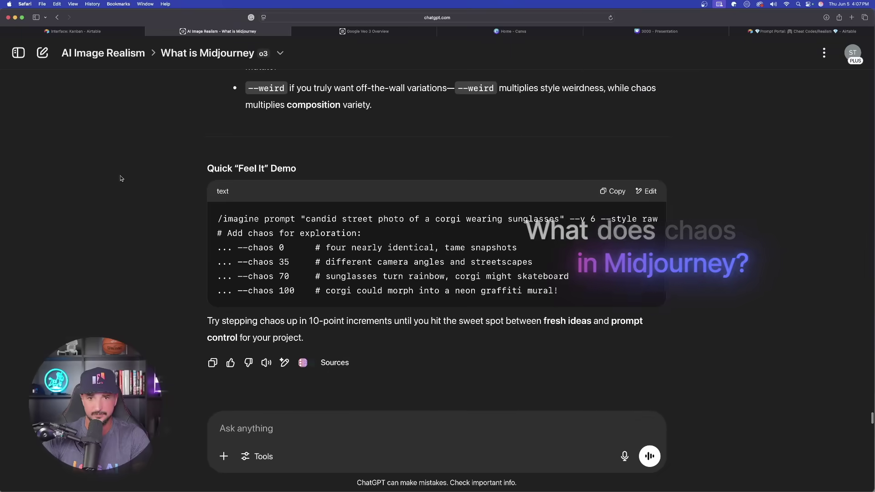
{"action": "scroll", "coordinate": [505, 238], "scroll_direction": "down", "scroll_amount": 1}
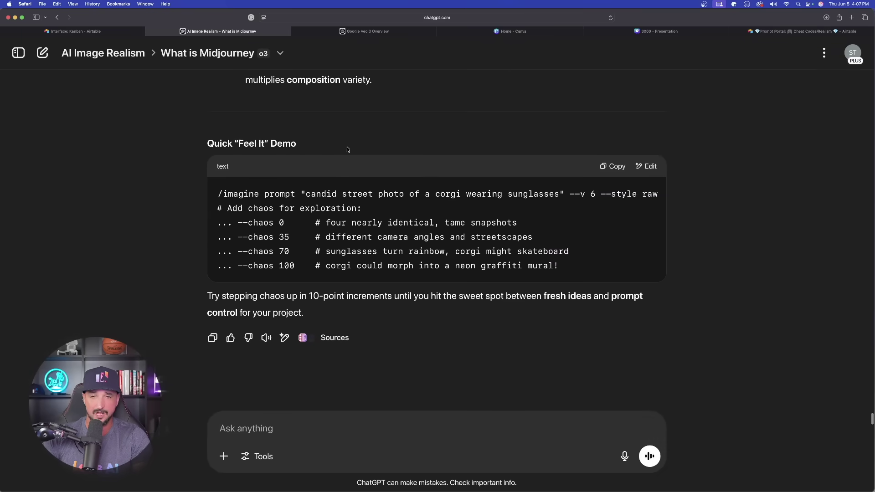
Switch to the Google Veo 3 Overview chat with Ctrl+Tab
{"action": "key", "text": "ctrl+Tab"}
{"action": "scroll", "coordinate": [192, 136], "scroll_direction": "up", "scroll_amount": 15}
{"action": "scroll", "coordinate": [401, 328], "scroll_direction": "down", "scroll_amount": 20}
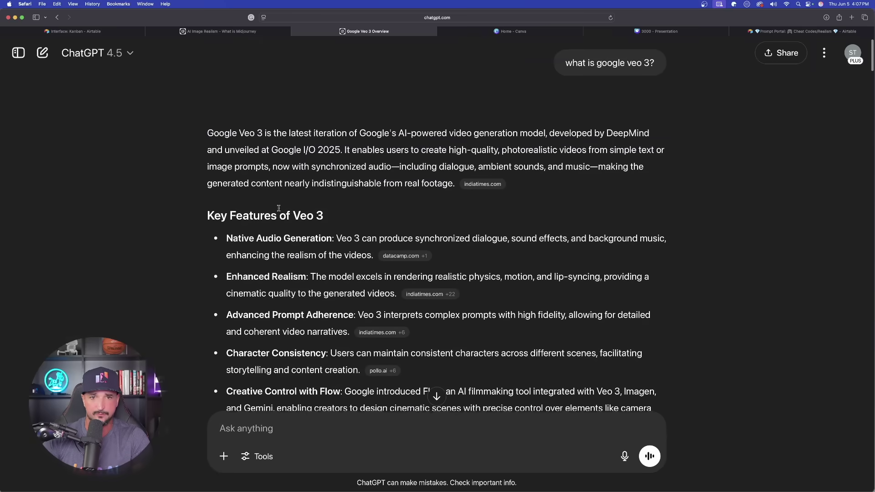
Select the Veo 3 prompt-structure question, review its answer, then return to the AI Image Realism chat
{"action": "scroll", "coordinate": [401, 327], "scroll_direction": "down", "scroll_amount": 5}
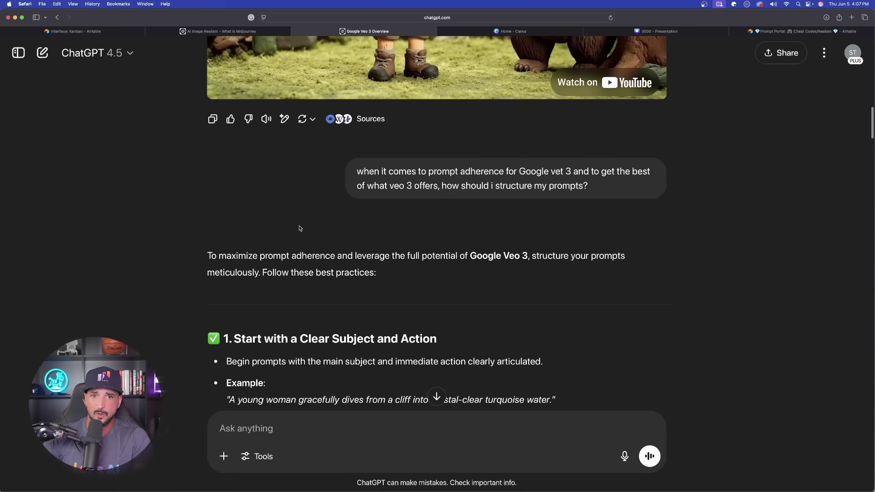
{"action": "left_click_drag", "start_coordinate": [453, 168], "coordinate": [630, 182]}
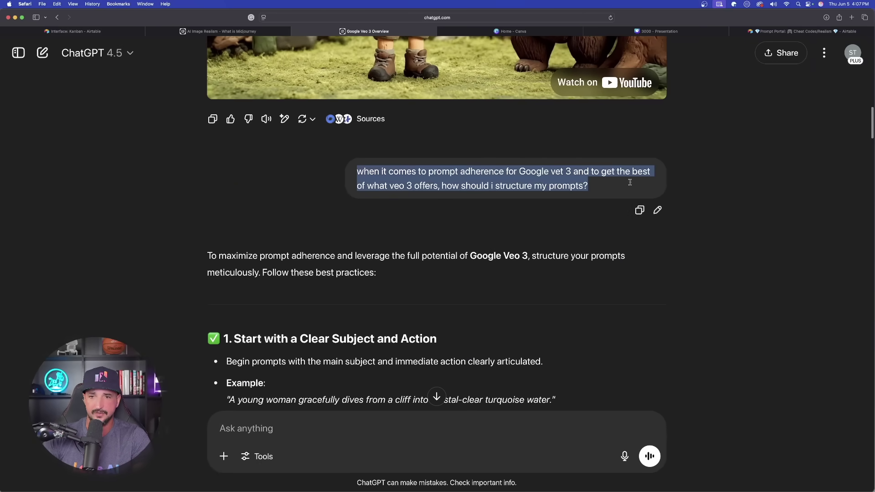
{"action": "scroll", "coordinate": [132, 230], "scroll_direction": "down", "scroll_amount": 15}
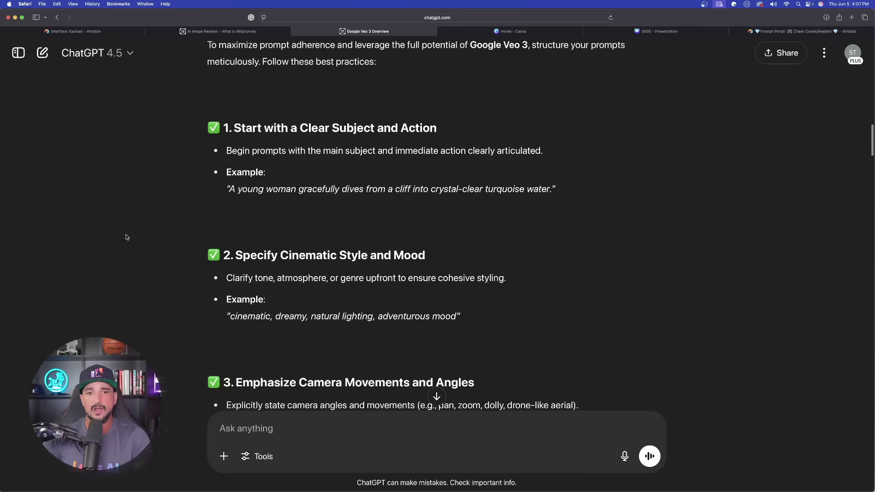
{"action": "scroll", "coordinate": [133, 229], "scroll_direction": "down", "scroll_amount": 20}
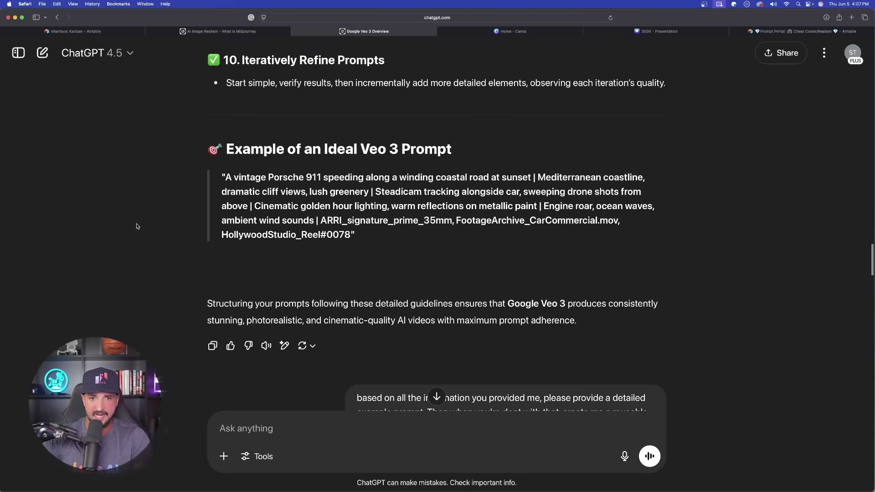
{"action": "scroll", "coordinate": [131, 203], "scroll_direction": "down", "scroll_amount": 15}
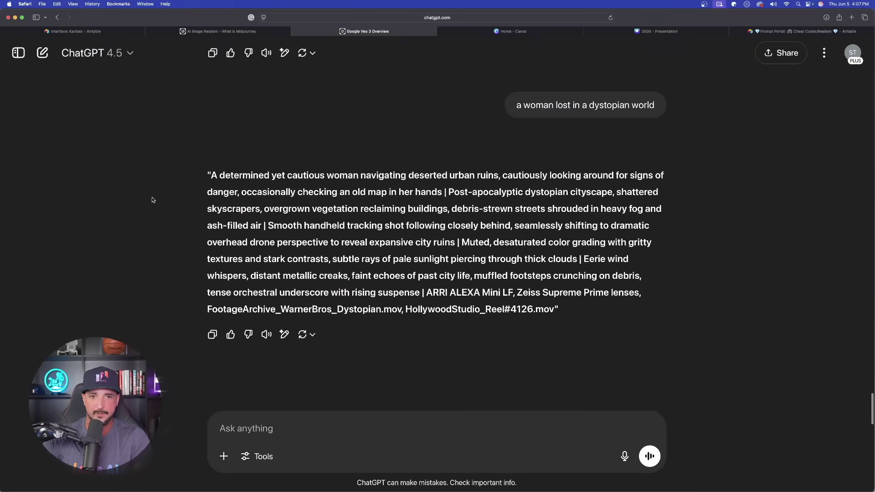
{"action": "scroll", "coordinate": [134, 214], "scroll_direction": "up", "scroll_amount": 20}
{"action": "scroll", "coordinate": [137, 214], "scroll_direction": "up", "scroll_amount": 20}
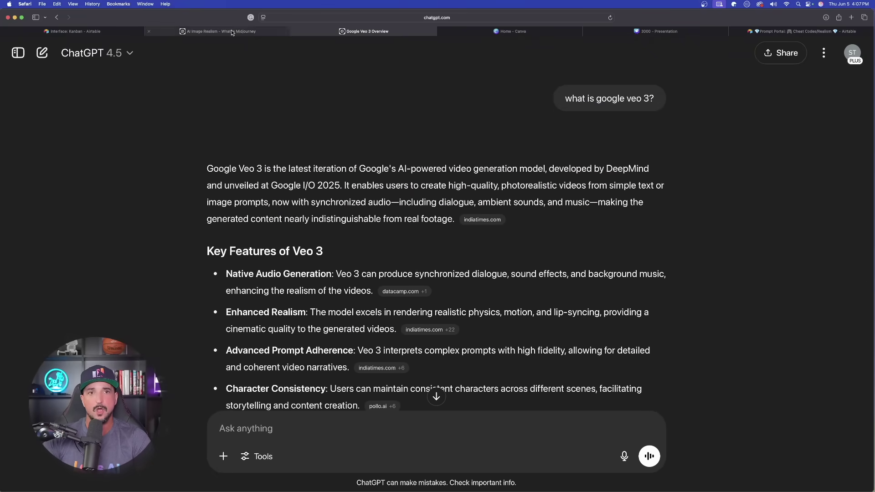
{"action": "left_click", "coordinate": [210, 31]}
Ask 'what is kling 2.1?' in a new chat and set up a second fresh o3 chat
{"action": "left_click", "coordinate": [42, 52]}
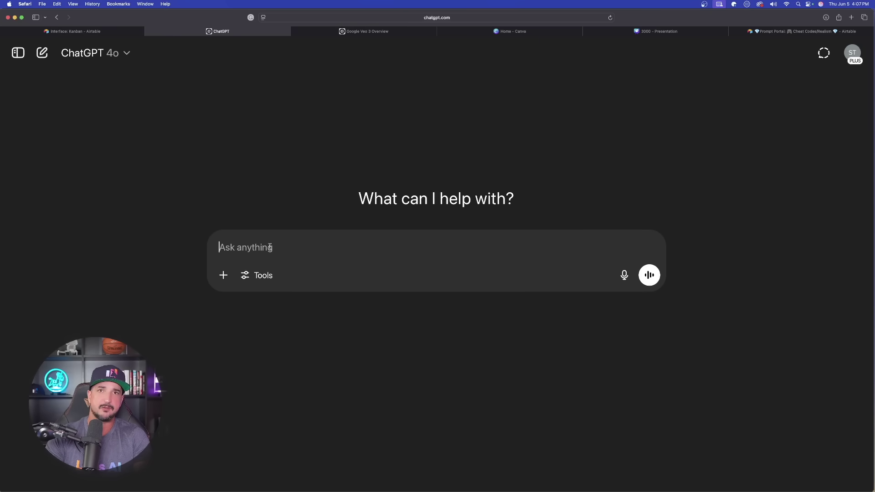
{"action": "type", "text": "what is kling 2.1?"}
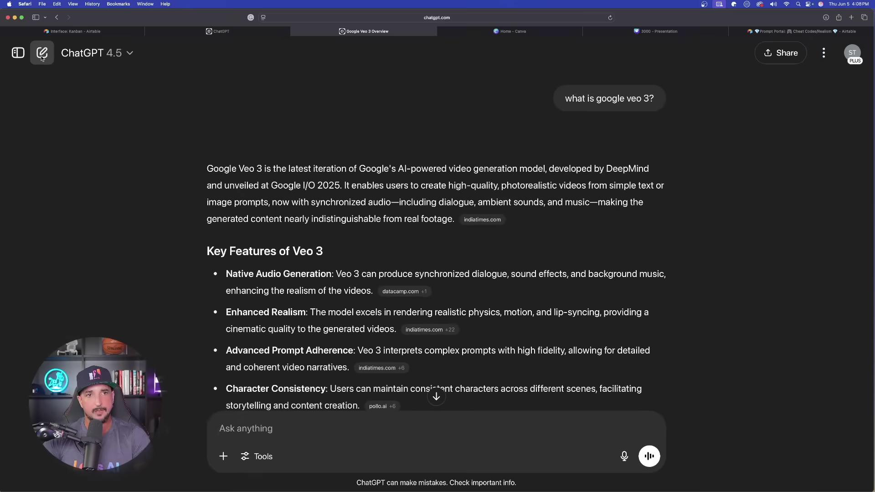
{"action": "left_click", "coordinate": [42, 53]}
{"action": "left_click", "coordinate": [129, 55]}
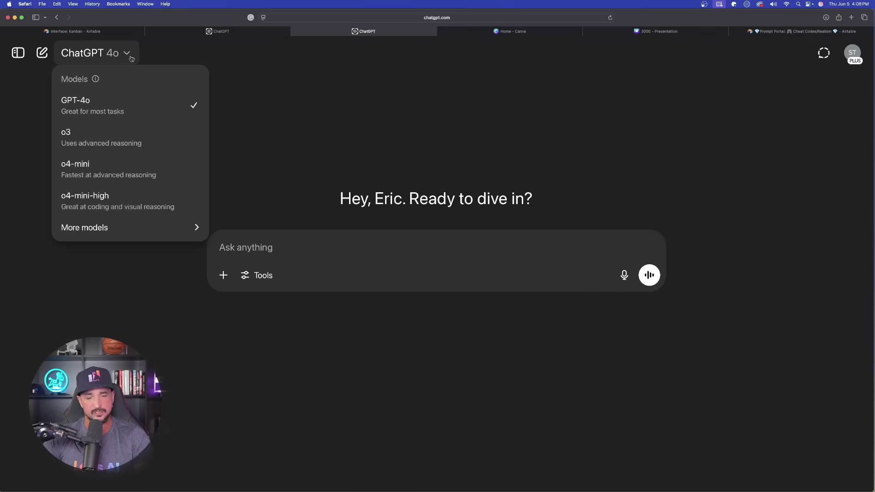
{"action": "left_click", "coordinate": [82, 139]}
{"action": "left_click", "coordinate": [269, 247]}
{"action": "type", "text": "what"}
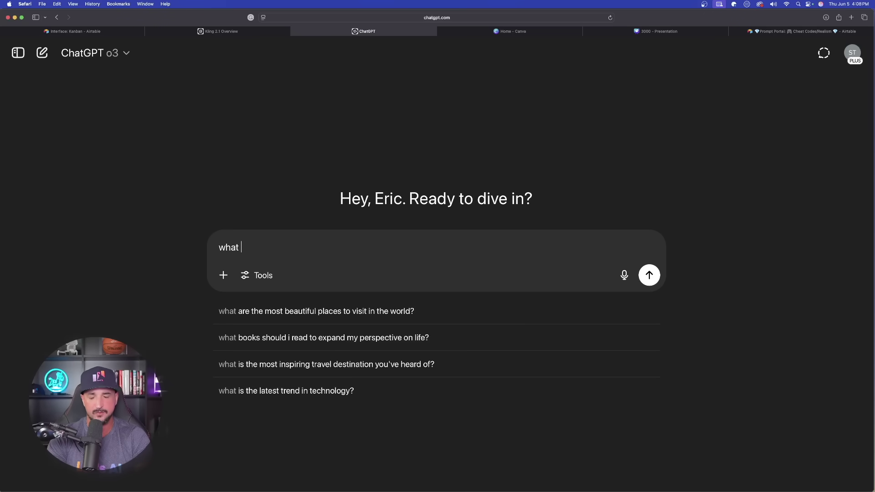
{"action": "key", "text": "ctrl+shift+Tab"}
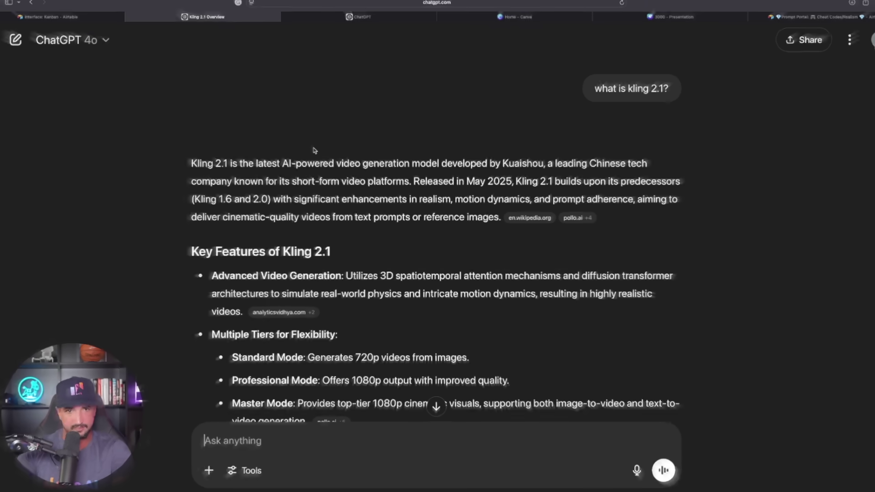
{"action": "scroll", "coordinate": [192, 183], "scroll_direction": "down", "scroll_amount": 10}
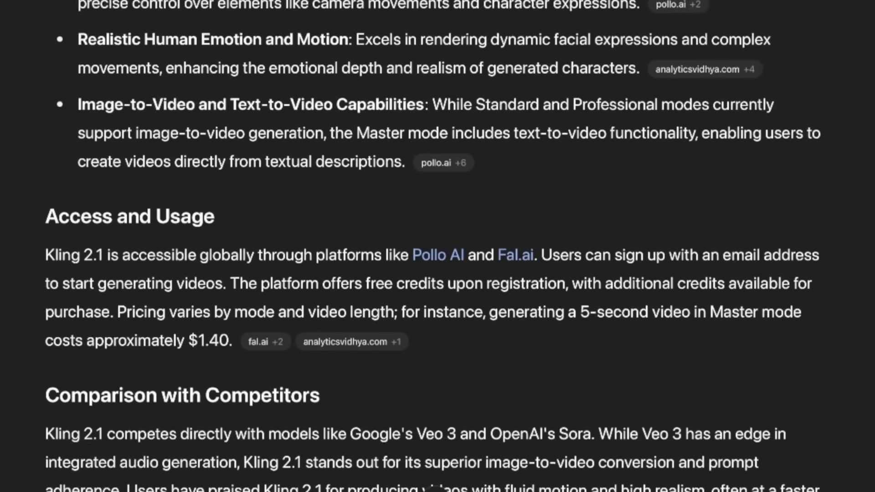
{"action": "scroll", "coordinate": [437, 246], "scroll_direction": "down", "scroll_amount": 15}
{"action": "scroll", "coordinate": [49, 155], "scroll_direction": "up", "scroll_amount": 3}
{"action": "scroll", "coordinate": [21, 144], "scroll_direction": "down", "scroll_amount": 3}
{"action": "scroll", "coordinate": [47, 83], "scroll_direction": "up", "scroll_amount": 2}
{"action": "scroll", "coordinate": [486, 164], "scroll_direction": "down", "scroll_amount": 2}
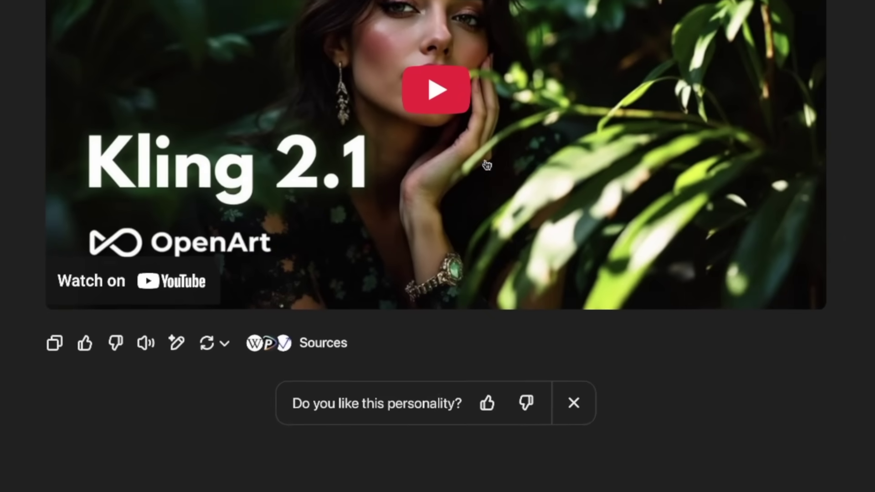
{"action": "scroll", "coordinate": [487, 164], "scroll_direction": "up", "scroll_amount": 7}
{"action": "scroll", "coordinate": [132, 133], "scroll_direction": "down", "scroll_amount": 6}
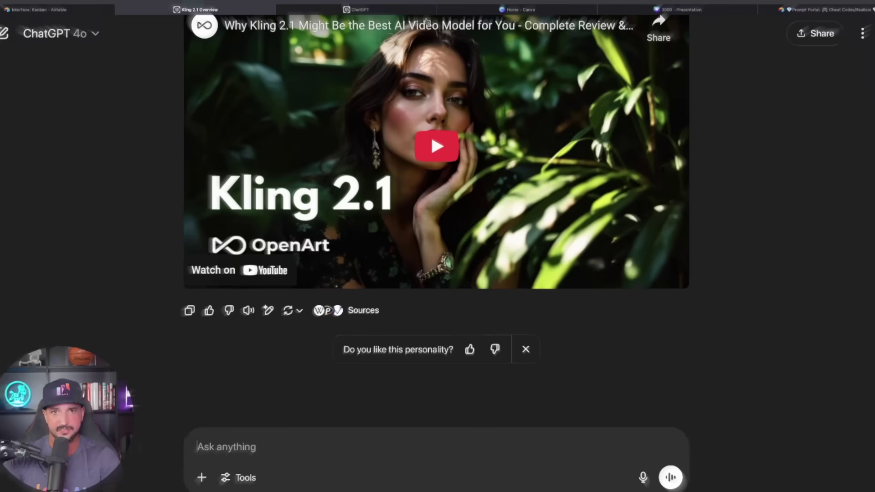
{"action": "left_click", "coordinate": [381, 32]}
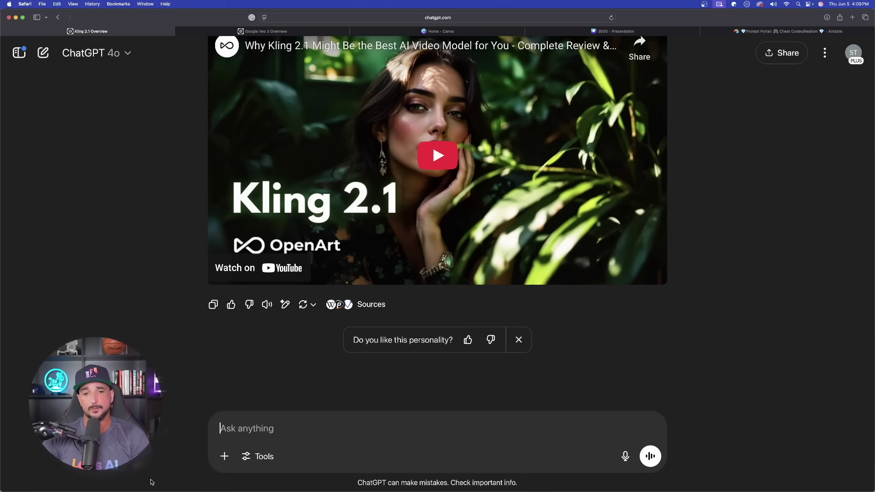
Ask in the Kling chat how to structure prompts for best Veo 3 adherence
{"action": "type", "text": "when it comes to prompt adherence for Google vet 3 and to get the best of what veo 3 offers, how should i structure my prompts?"}
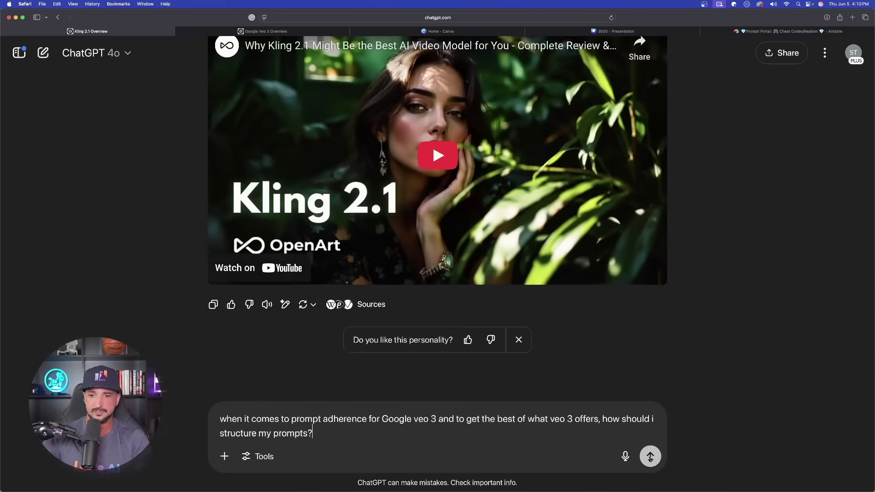
{"action": "left_click", "coordinate": [805, 433]}
{"action": "scroll", "coordinate": [271, 338], "scroll_direction": "up", "scroll_amount": 3}
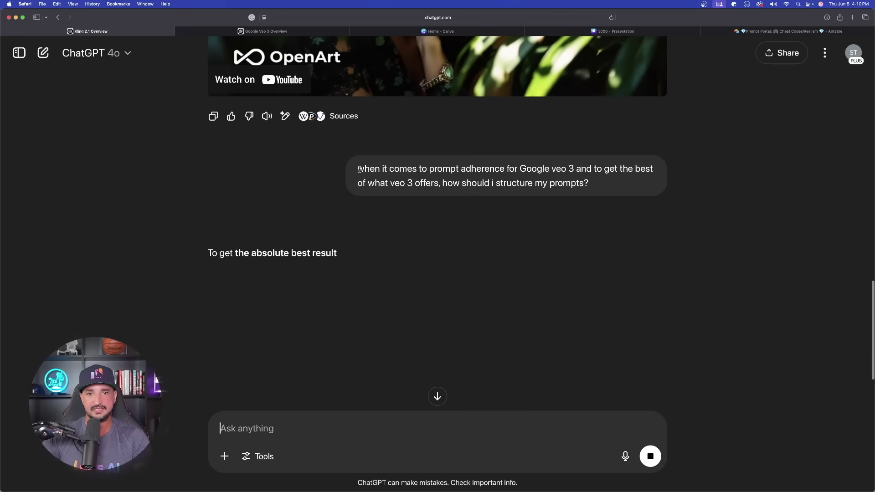
{"action": "left_click", "coordinate": [267, 31]}
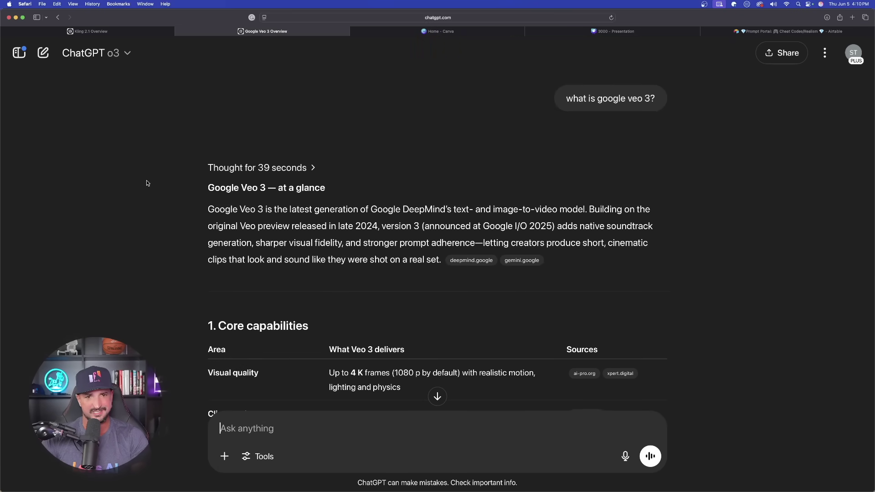
{"action": "scroll", "coordinate": [139, 256], "scroll_direction": "down", "scroll_amount": 1}
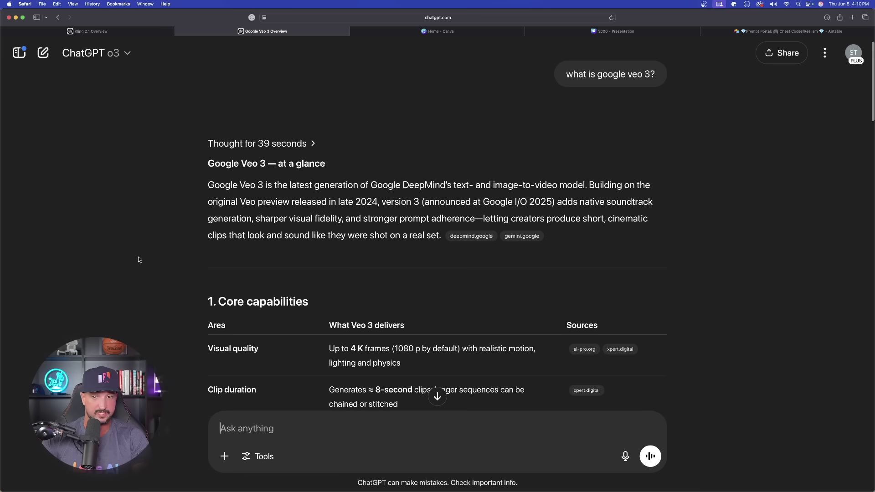
{"action": "left_click", "coordinate": [119, 52]}
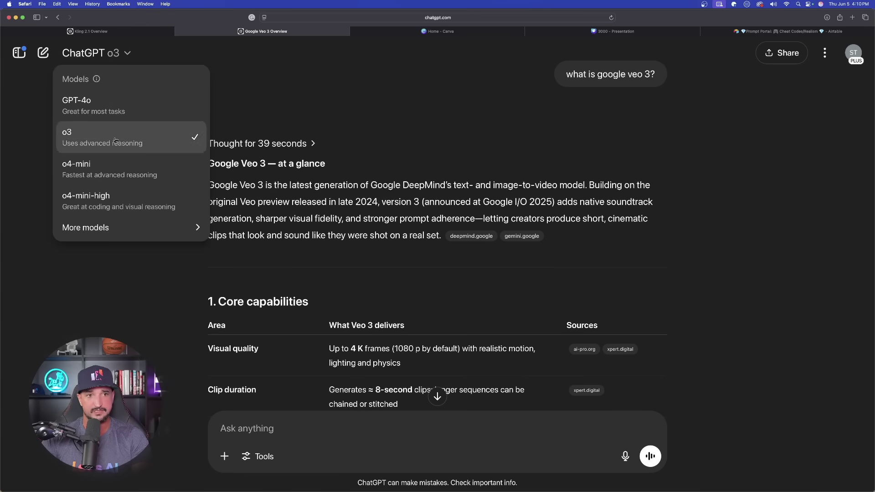
{"action": "left_click", "coordinate": [351, 185]}
{"action": "scroll", "coordinate": [215, 187], "scroll_direction": "down", "scroll_amount": 5}
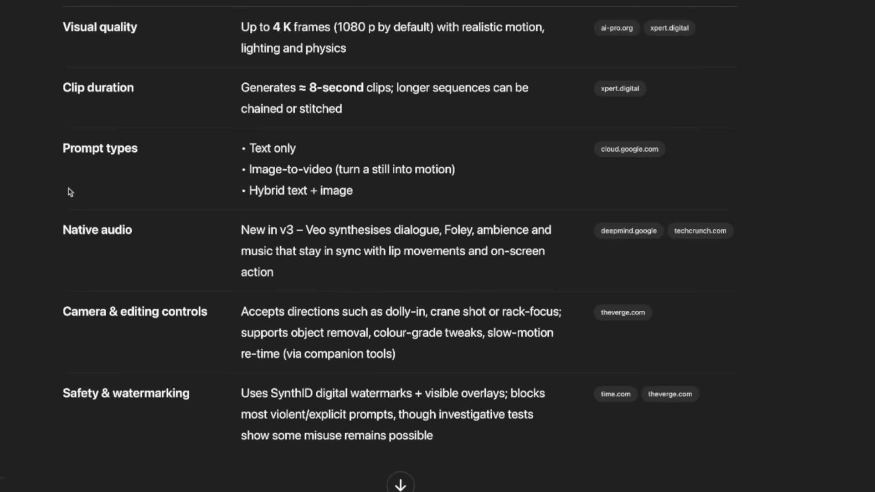
{"action": "scroll", "coordinate": [71, 192], "scroll_direction": "up", "scroll_amount": 2}
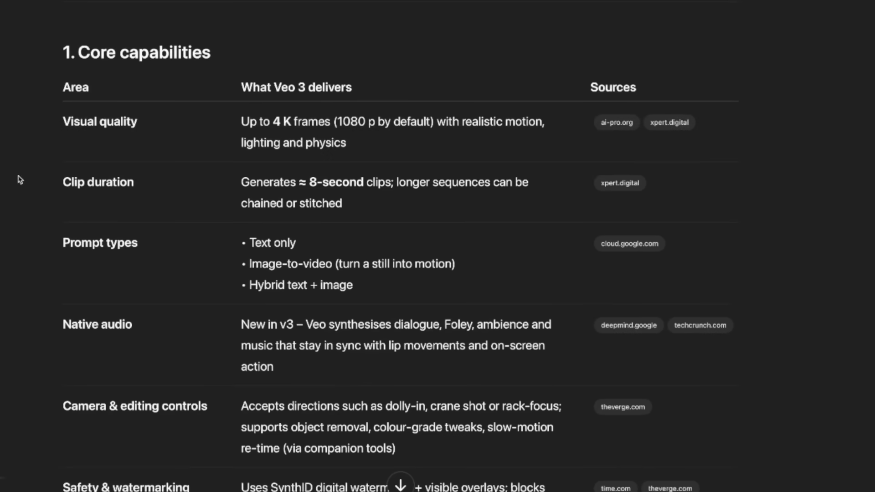
{"action": "scroll", "coordinate": [23, 176], "scroll_direction": "down", "scroll_amount": 15}
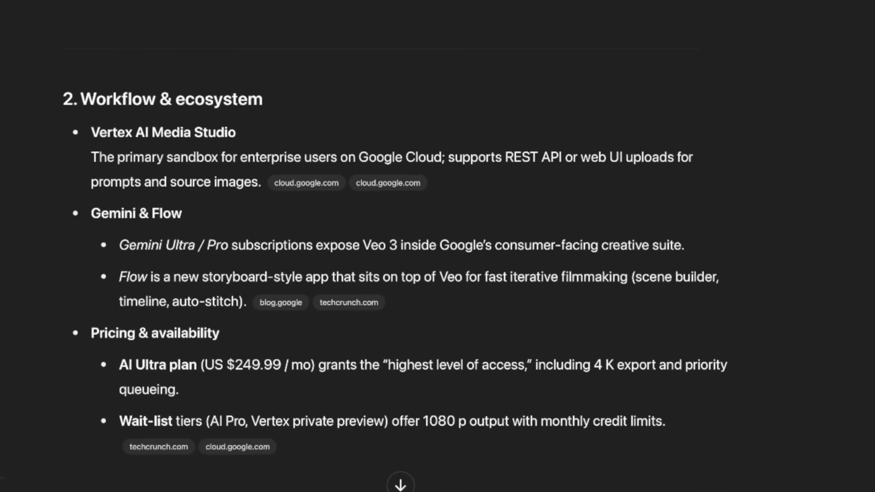
{"action": "scroll", "coordinate": [400, 246], "scroll_direction": "down", "scroll_amount": 3}
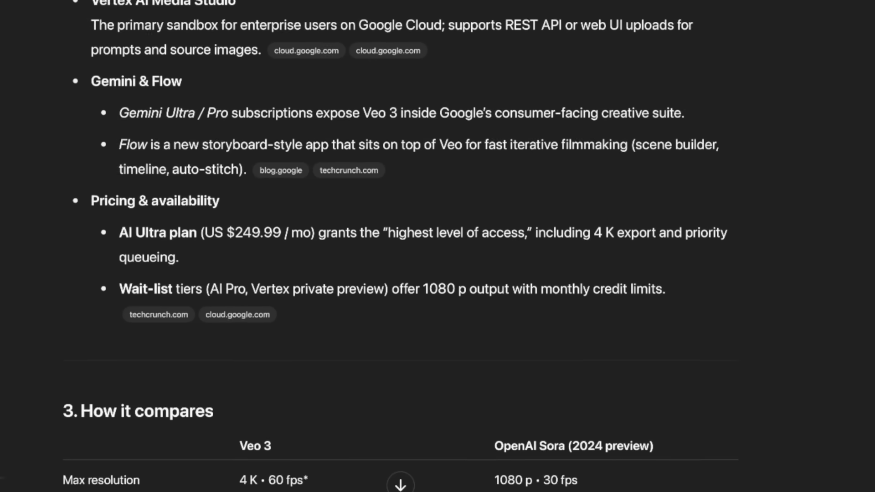
{"action": "scroll", "coordinate": [19, 166], "scroll_direction": "down", "scroll_amount": 15}
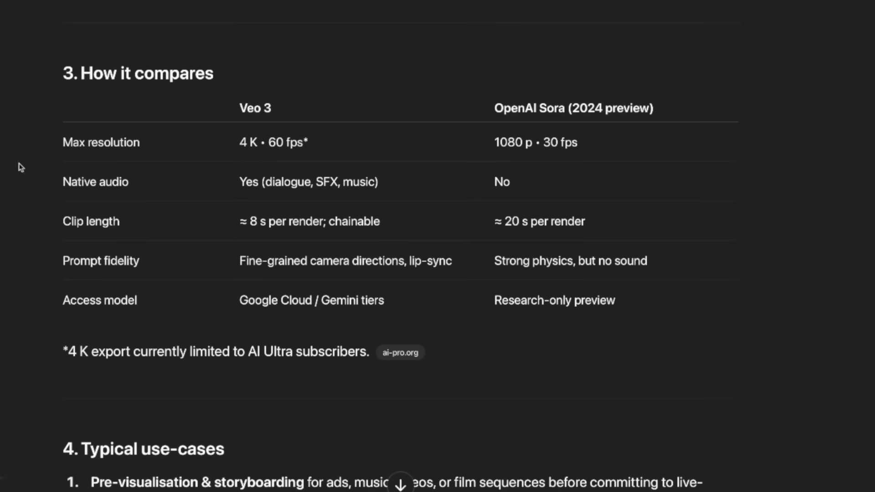
{"action": "scroll", "coordinate": [17, 227], "scroll_direction": "down", "scroll_amount": 10}
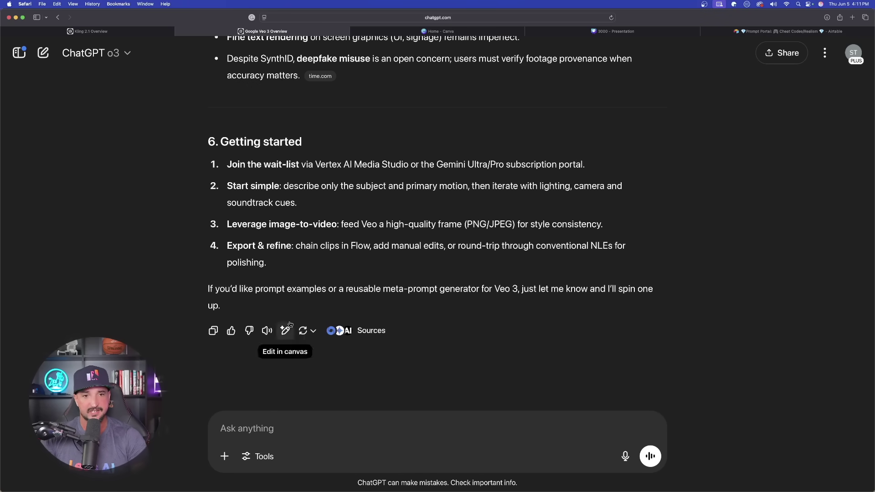
Reply 'yes both, prompt examples and then the reusable meta prompt generator' in the Veo 3 chat
{"action": "left_click_drag", "start_coordinate": [207, 288], "coordinate": [244, 305]}
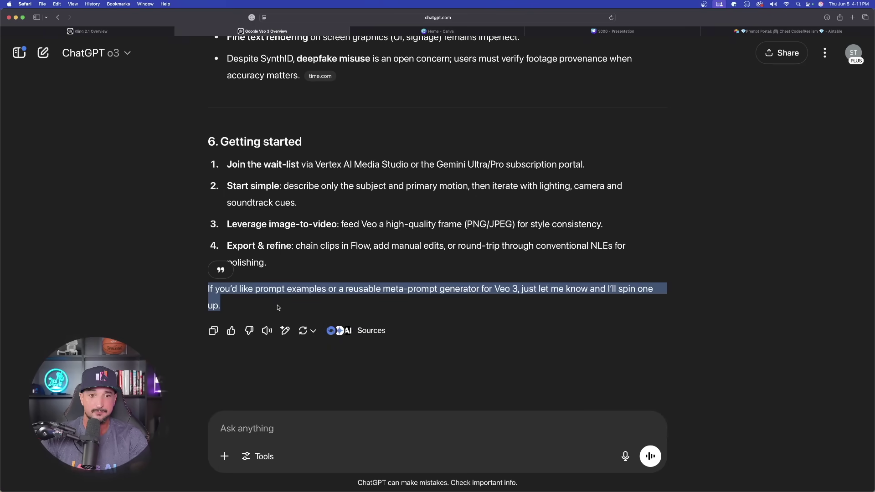
{"action": "left_click", "coordinate": [297, 430]}
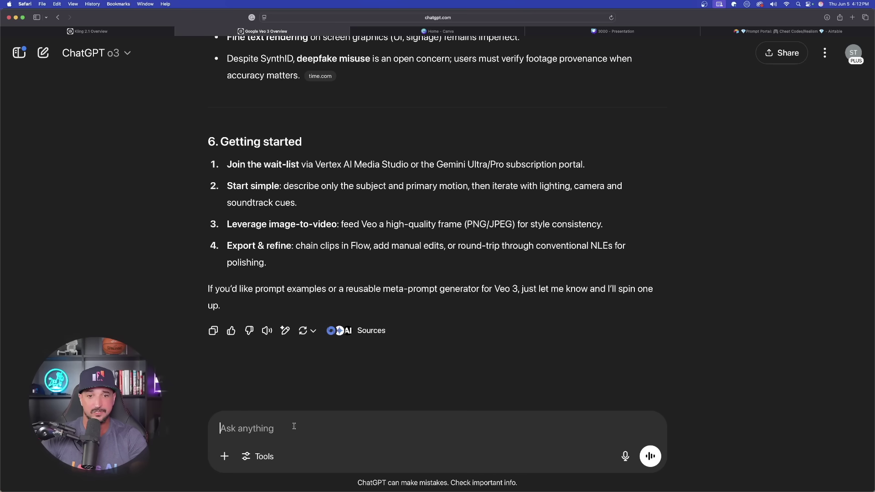
{"action": "type", "text": "yes both, prompt examples and then the reusable meta prompt generator"}
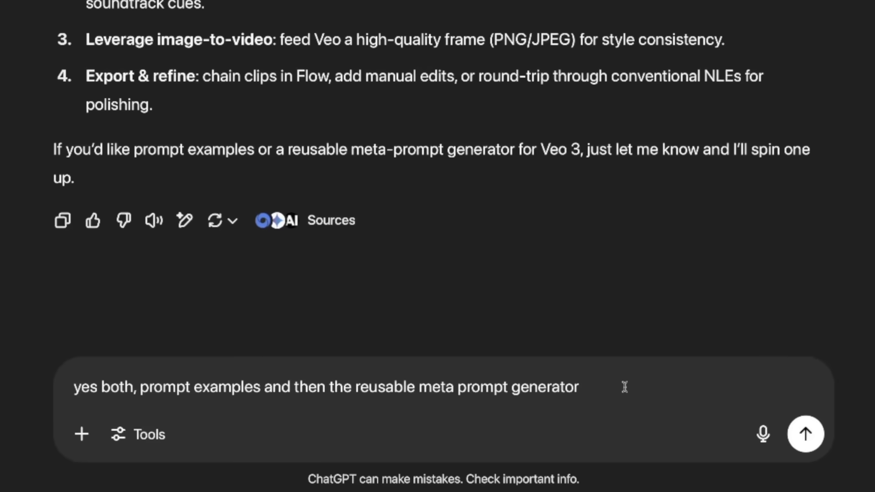
{"action": "left_click", "coordinate": [805, 433]}
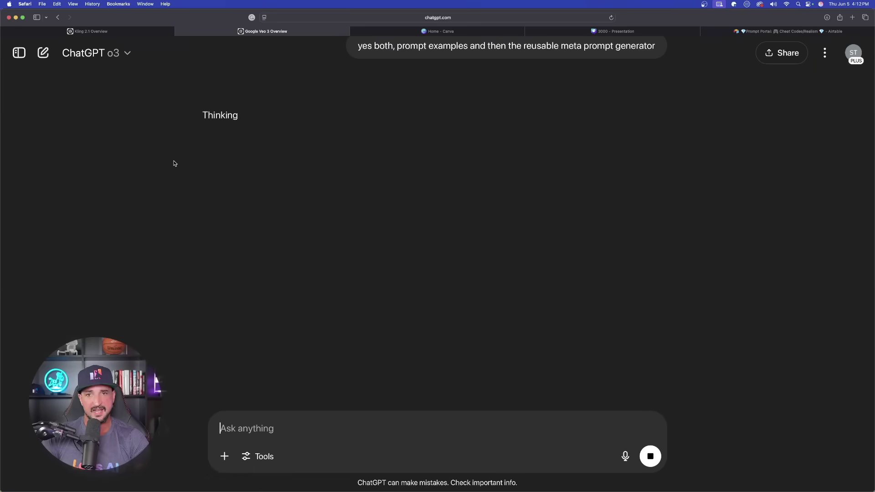
{"action": "key", "text": "ctrl+shift+Tab"}
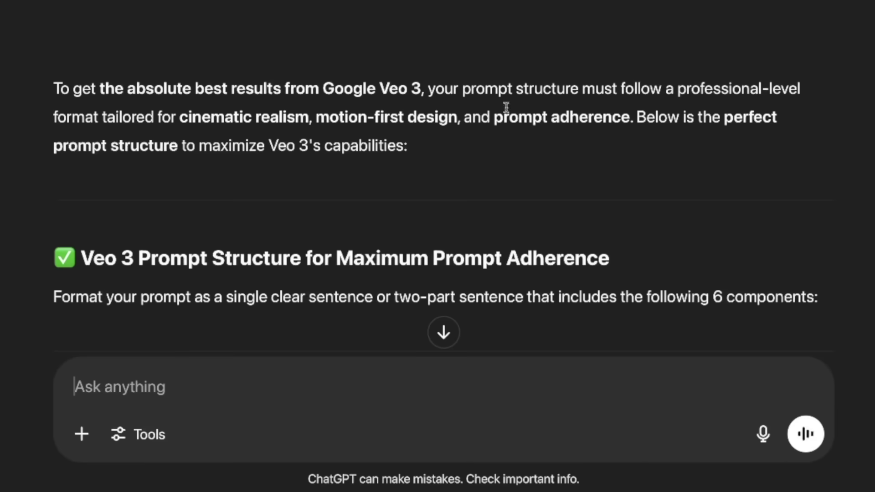
{"action": "left_click_drag", "start_coordinate": [634, 115], "coordinate": [801, 143]}
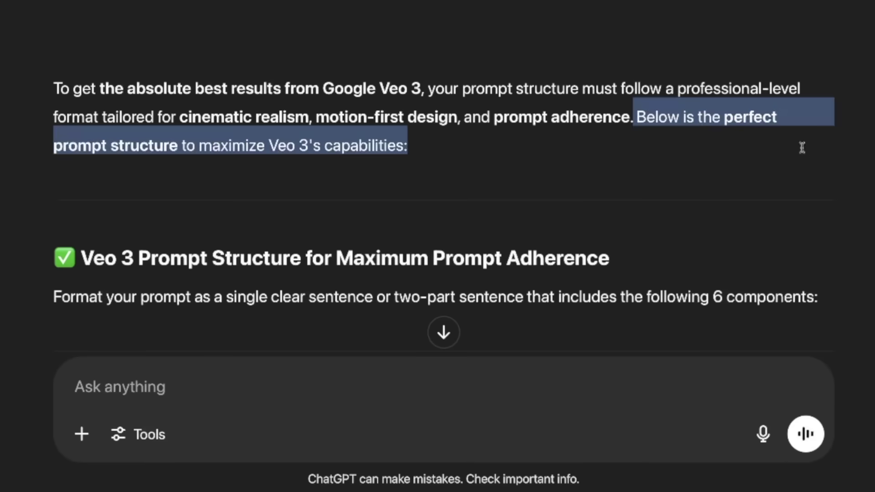
{"action": "left_click", "coordinate": [355, 176]}
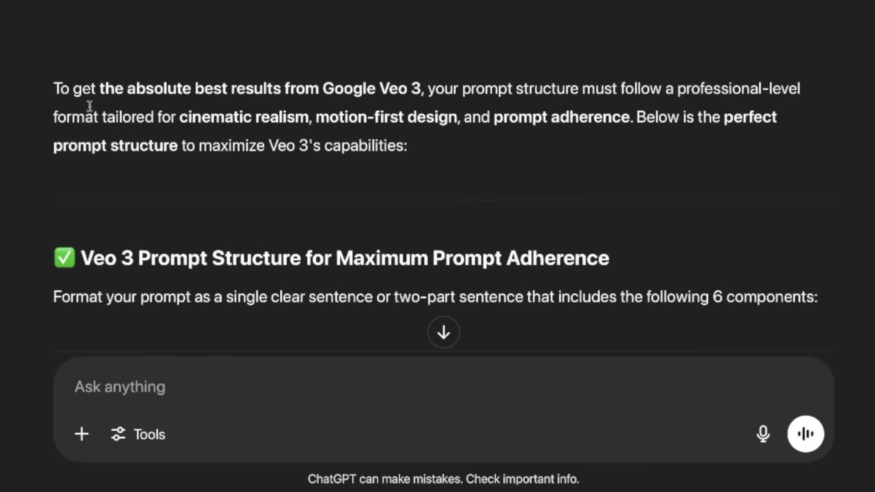
{"action": "scroll", "coordinate": [59, 105], "scroll_direction": "down", "scroll_amount": 4}
{"action": "scroll", "coordinate": [39, 64], "scroll_direction": "down", "scroll_amount": 15}
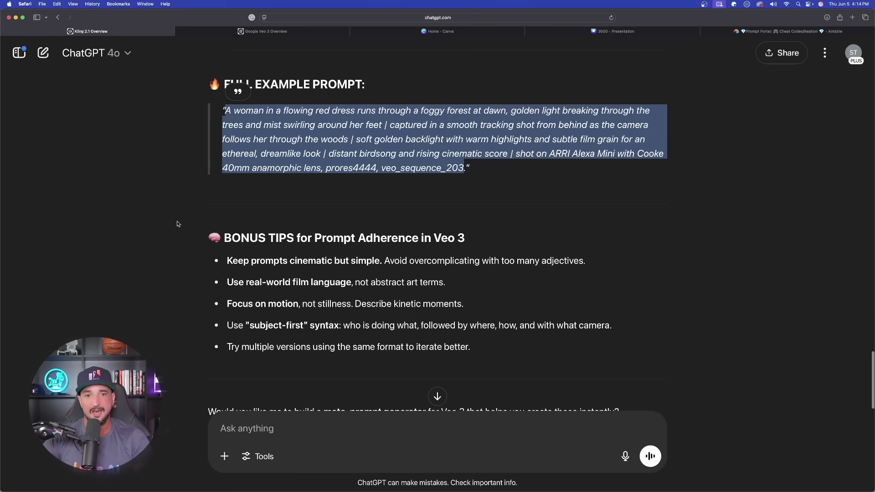
{"action": "scroll", "coordinate": [177, 224], "scroll_direction": "down", "scroll_amount": 2}
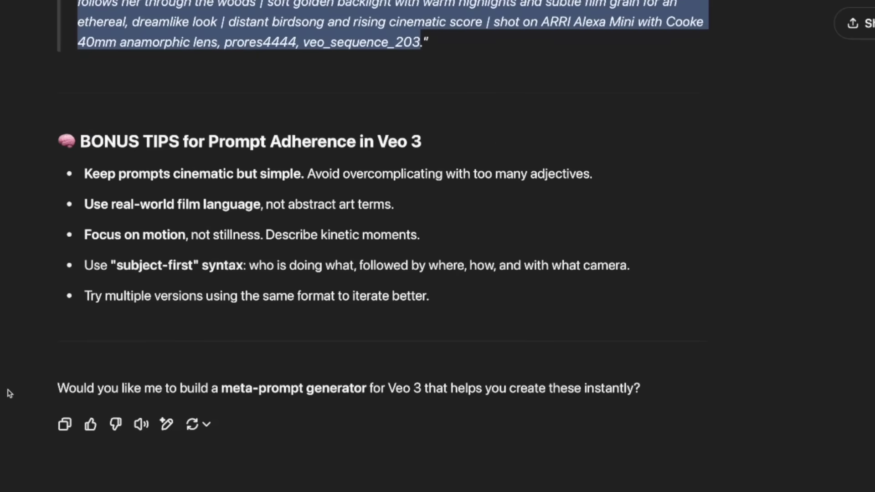
{"action": "scroll", "coordinate": [10, 393], "scroll_direction": "down", "scroll_amount": 1}
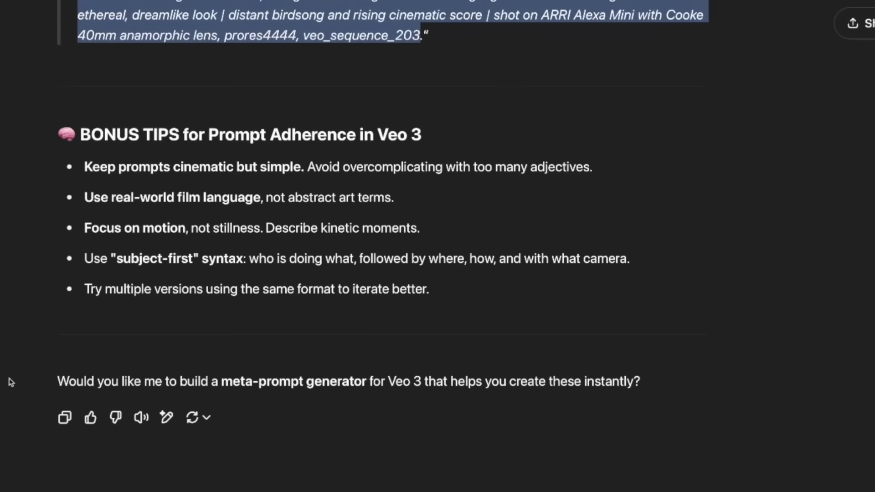
{"action": "left_click_drag", "start_coordinate": [49, 383], "coordinate": [732, 395]}
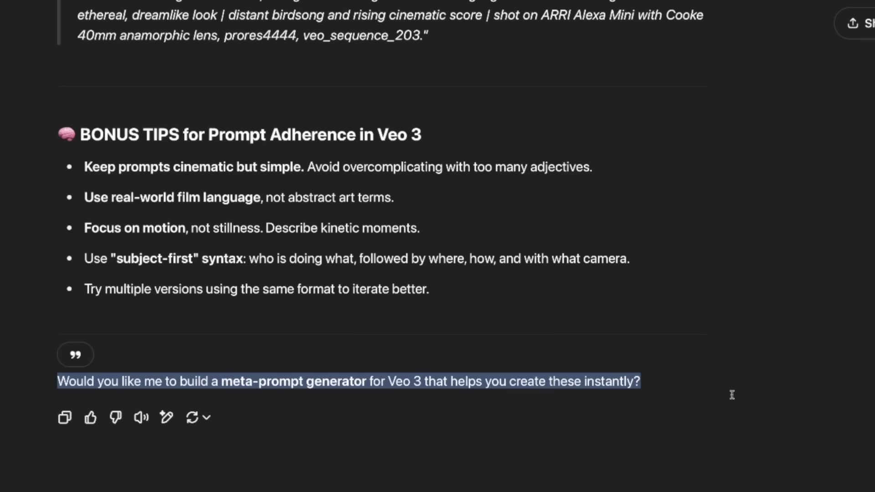